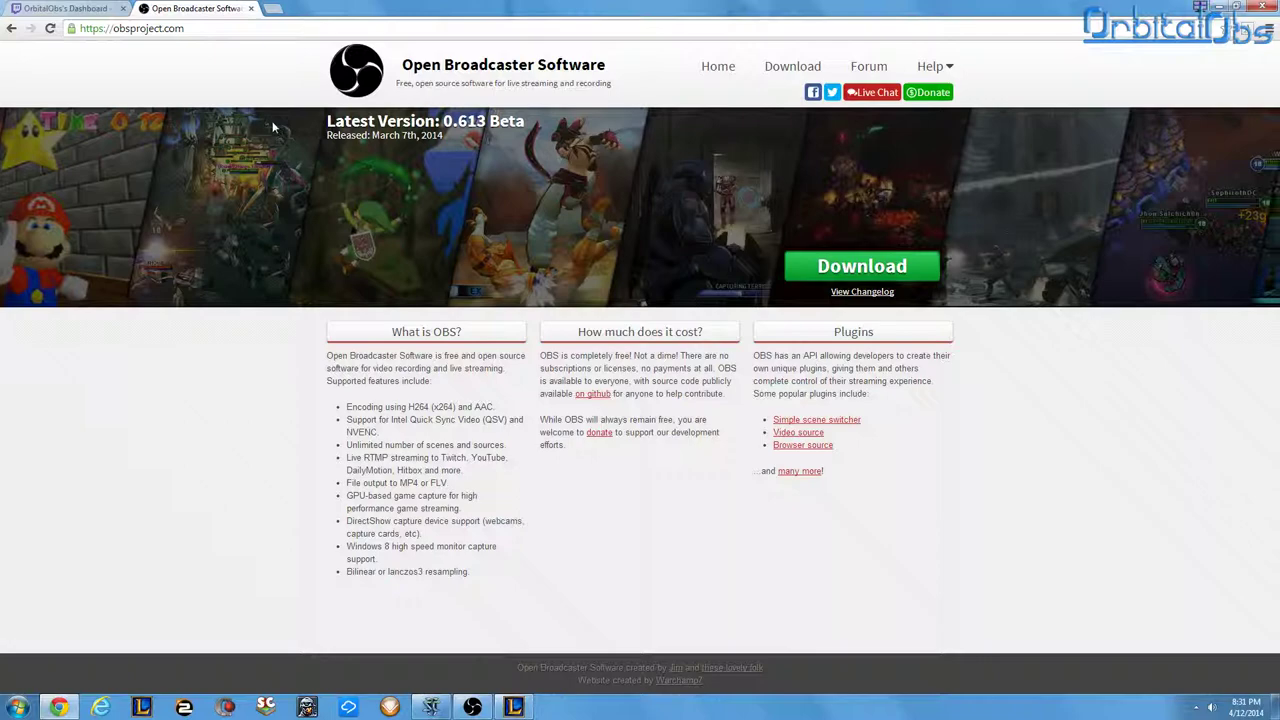
# Restore the OBS window and open its Settings window on the General page
pyautogui.click(1216, 7)
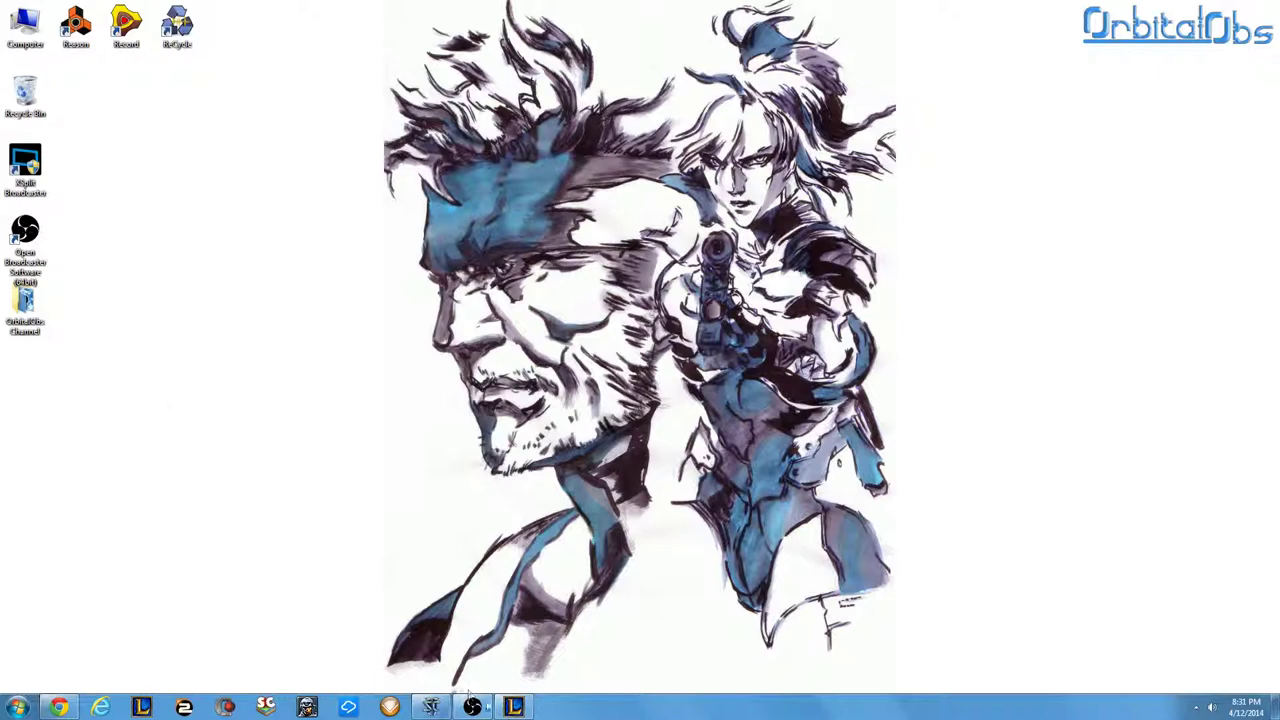
pyautogui.click(470, 702)
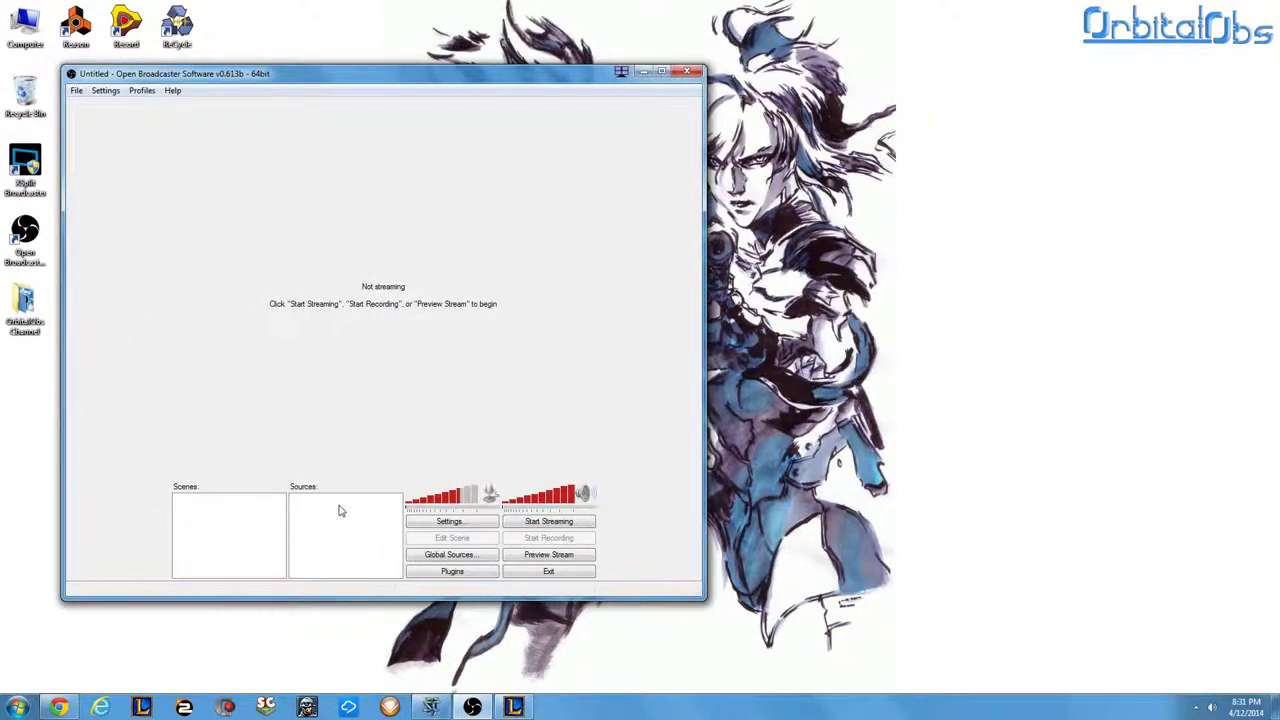
pyautogui.click(104, 91)
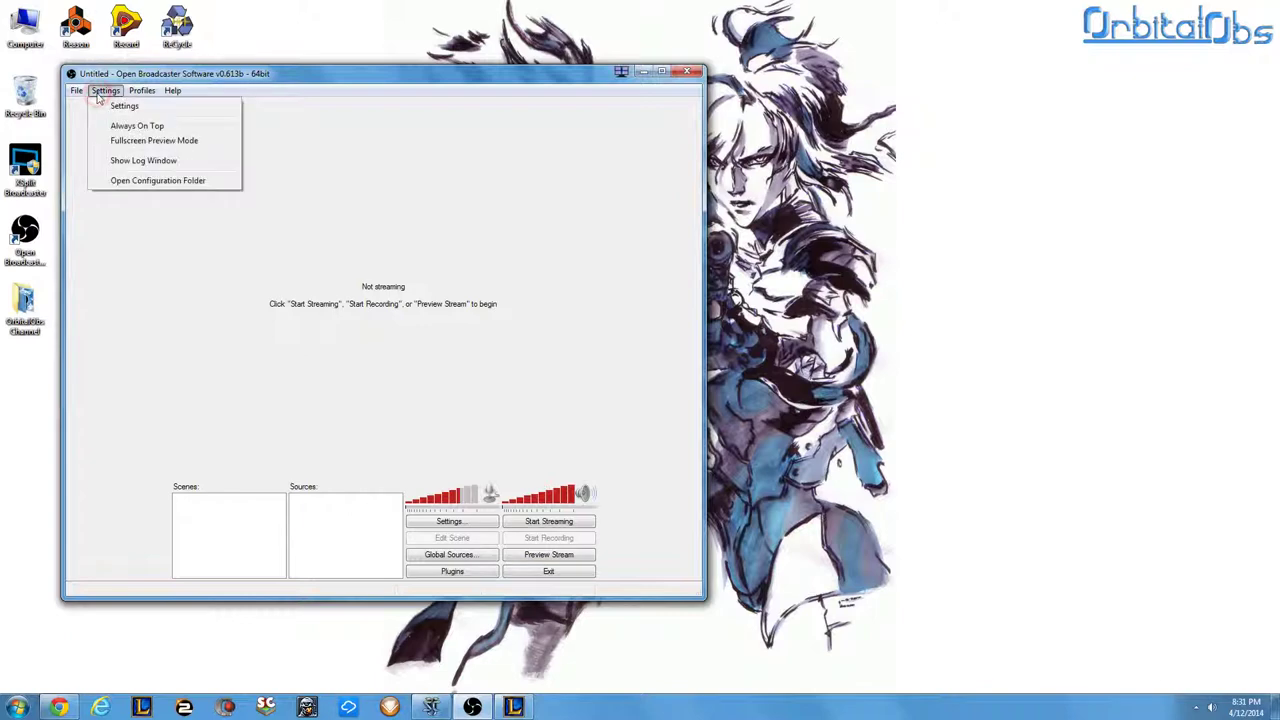
pyautogui.click(112, 107)
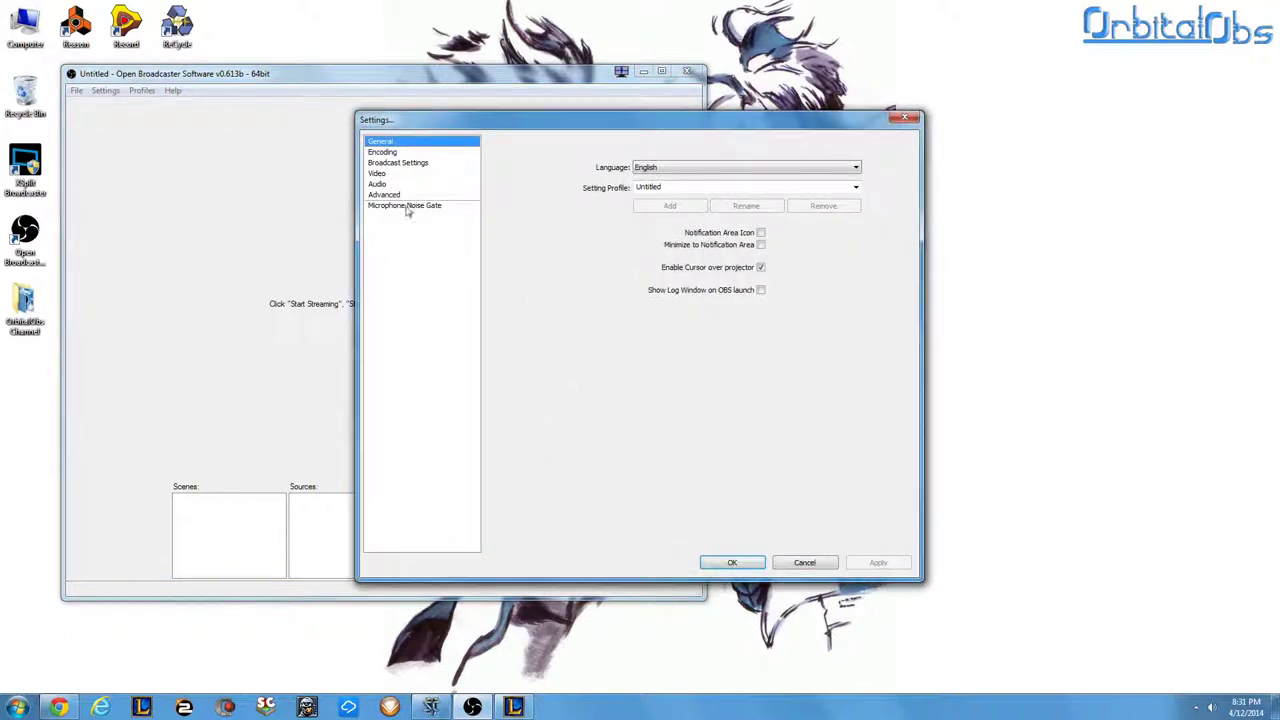
# In Broadcast Settings, keep Twitch / Justin.tv as the service and US East: New York, NY as the server
pyautogui.click(386, 164)
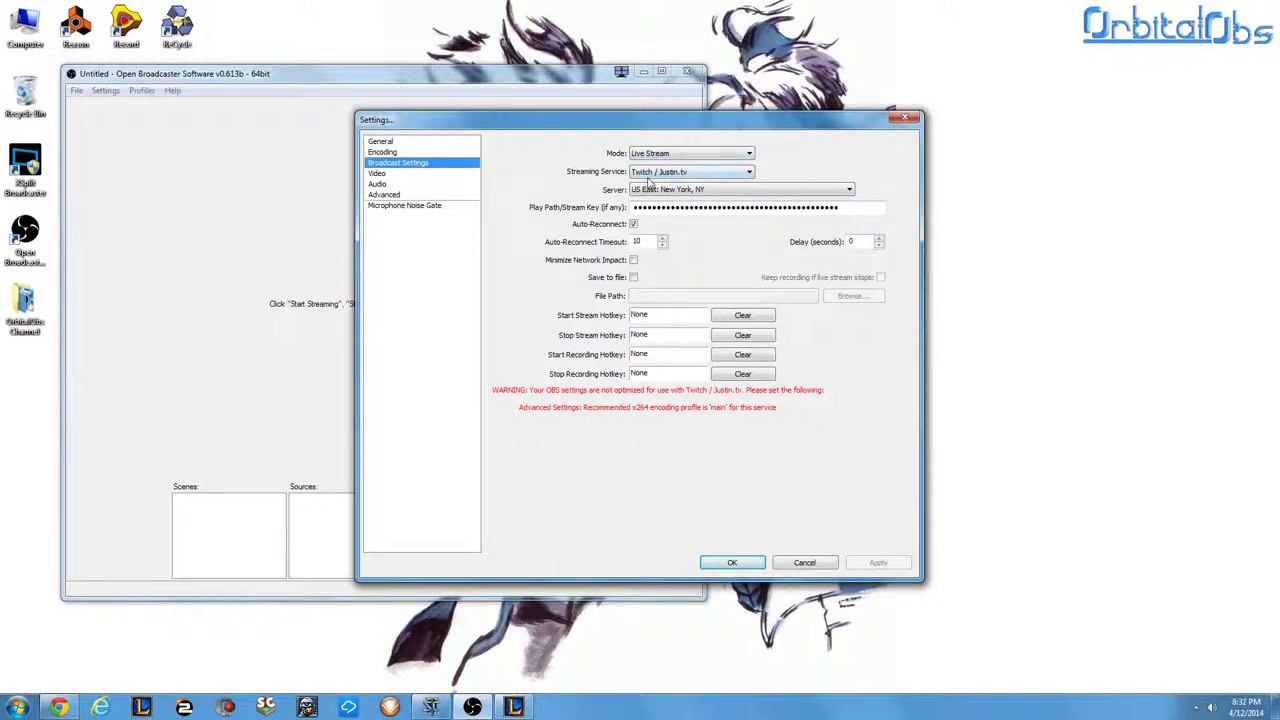
pyautogui.click(718, 177)
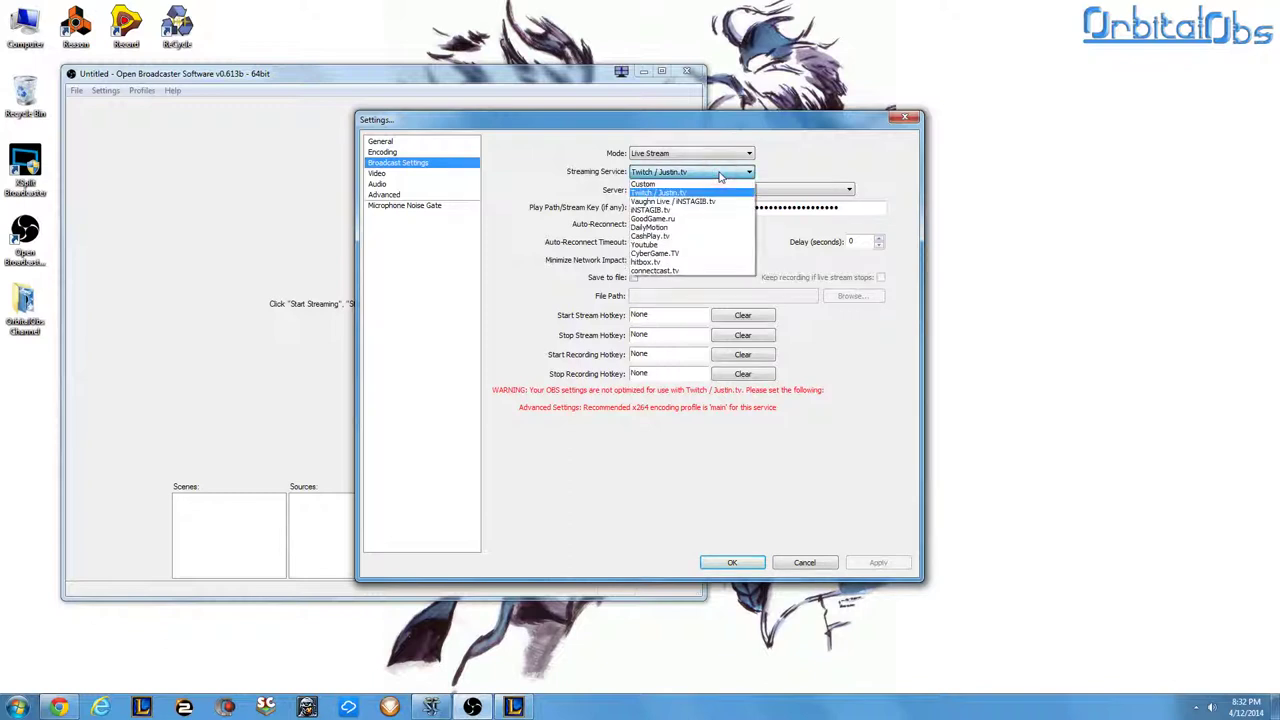
pyautogui.click(720, 177)
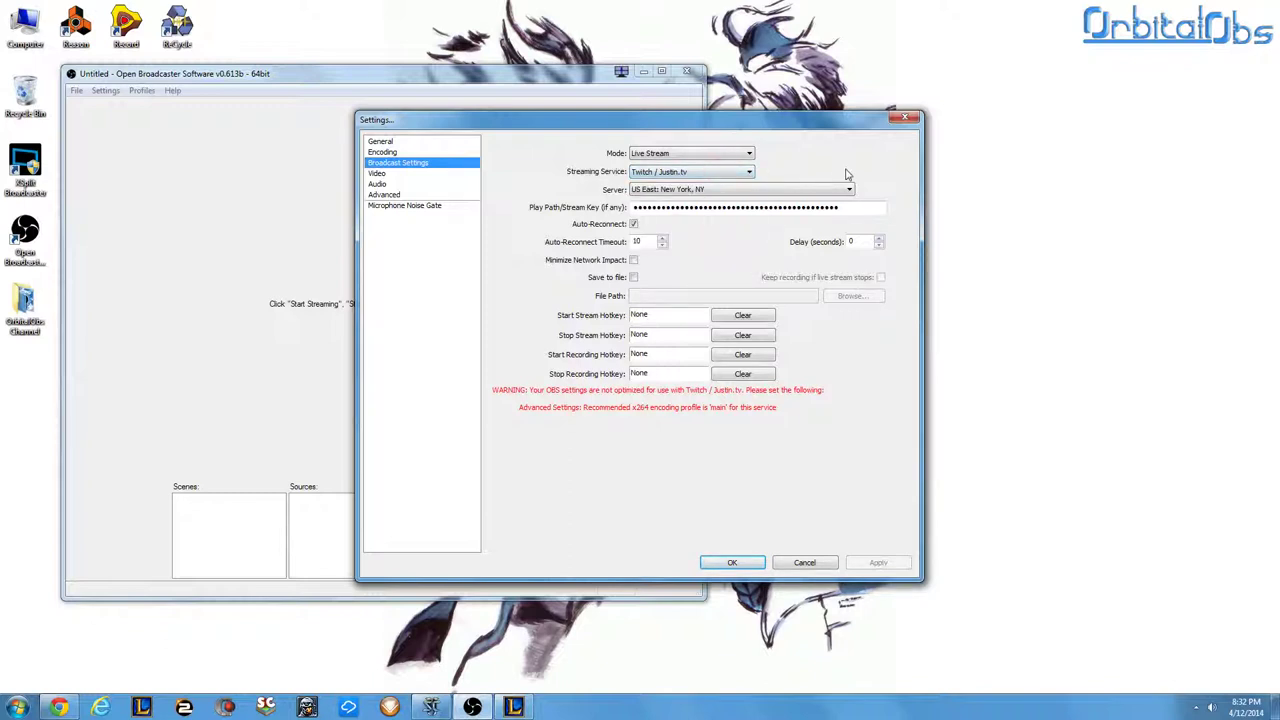
pyautogui.click(684, 190)
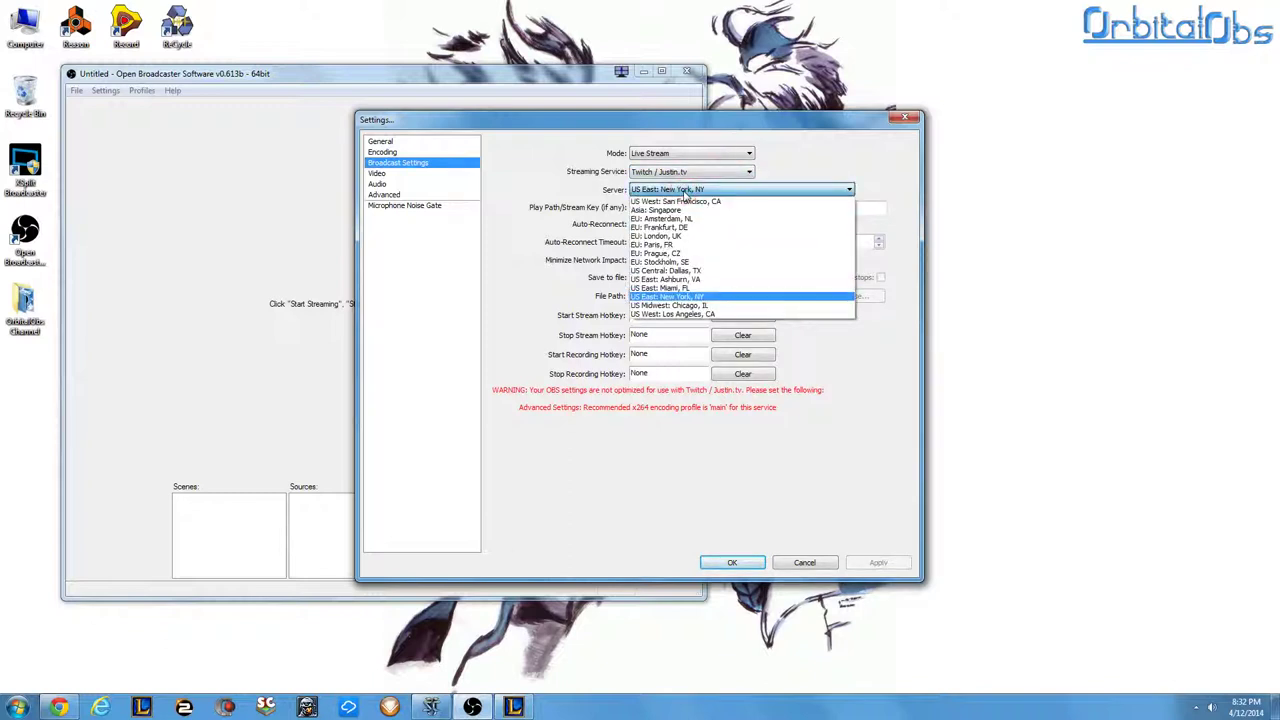
pyautogui.click(684, 191)
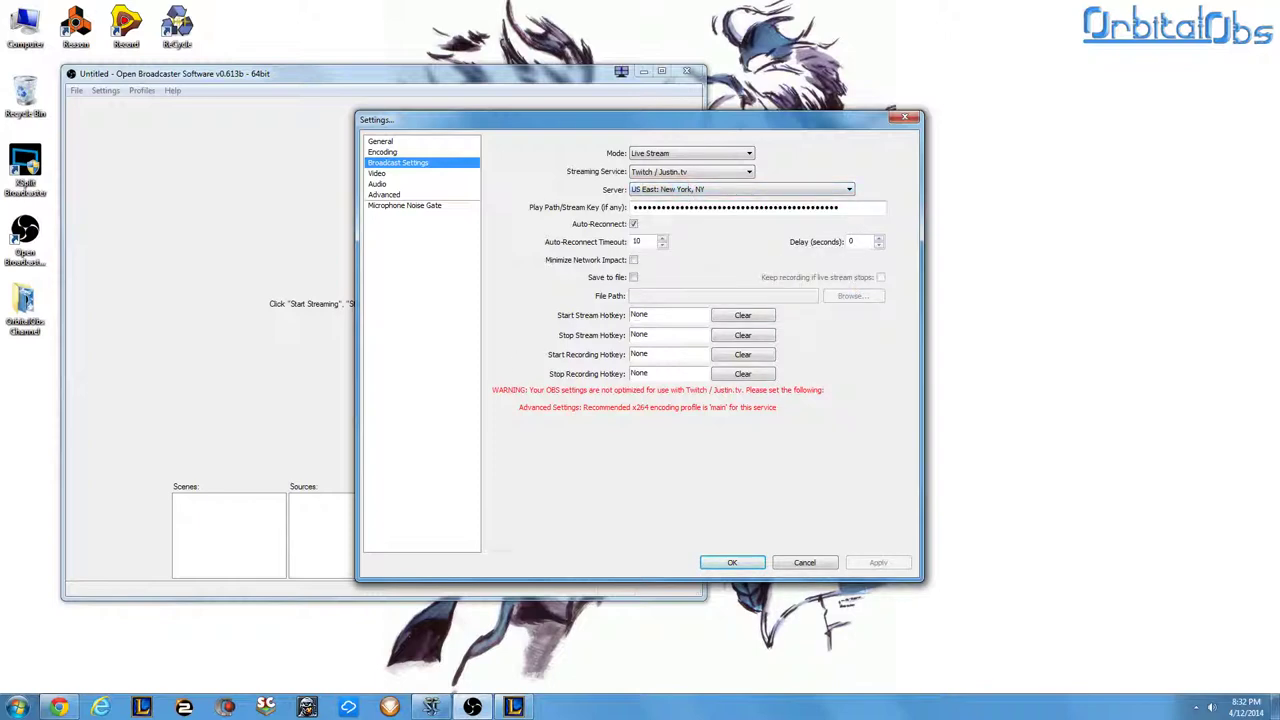
# Visit the Twitch dashboard's Stream Key page in Chrome, then minimize the browser
pyautogui.click(59, 707)
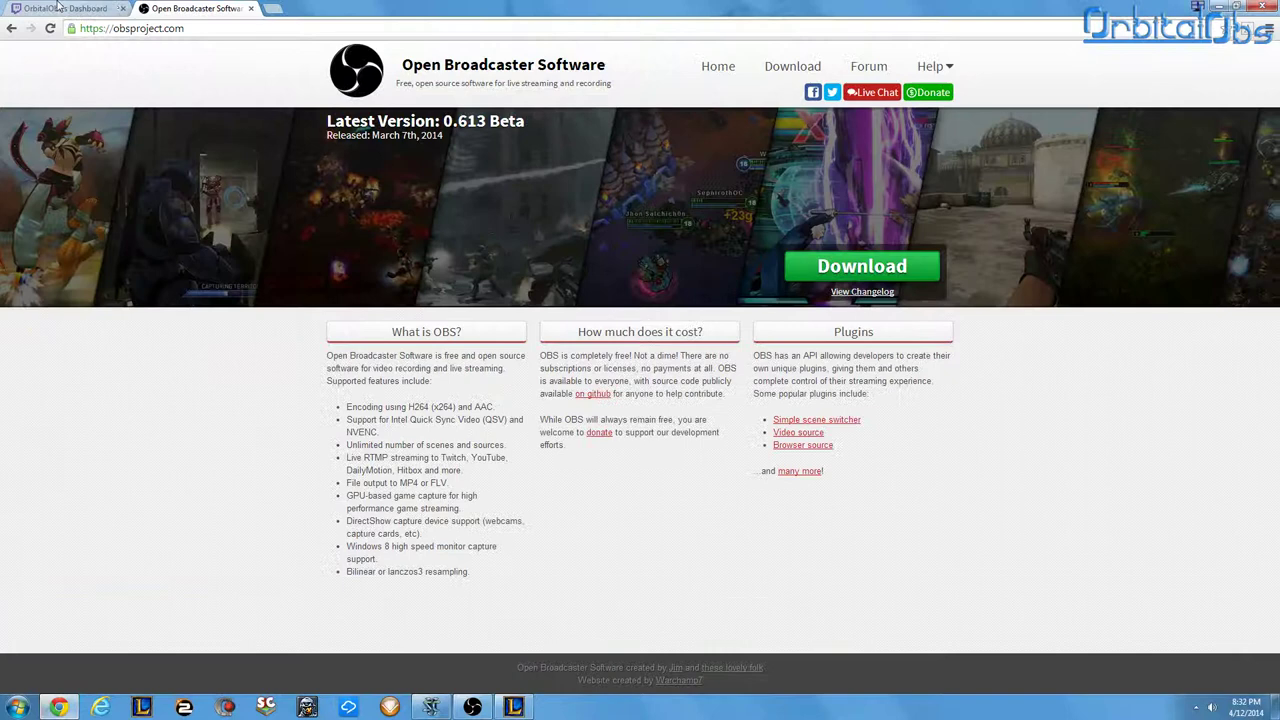
pyautogui.click(58, 7)
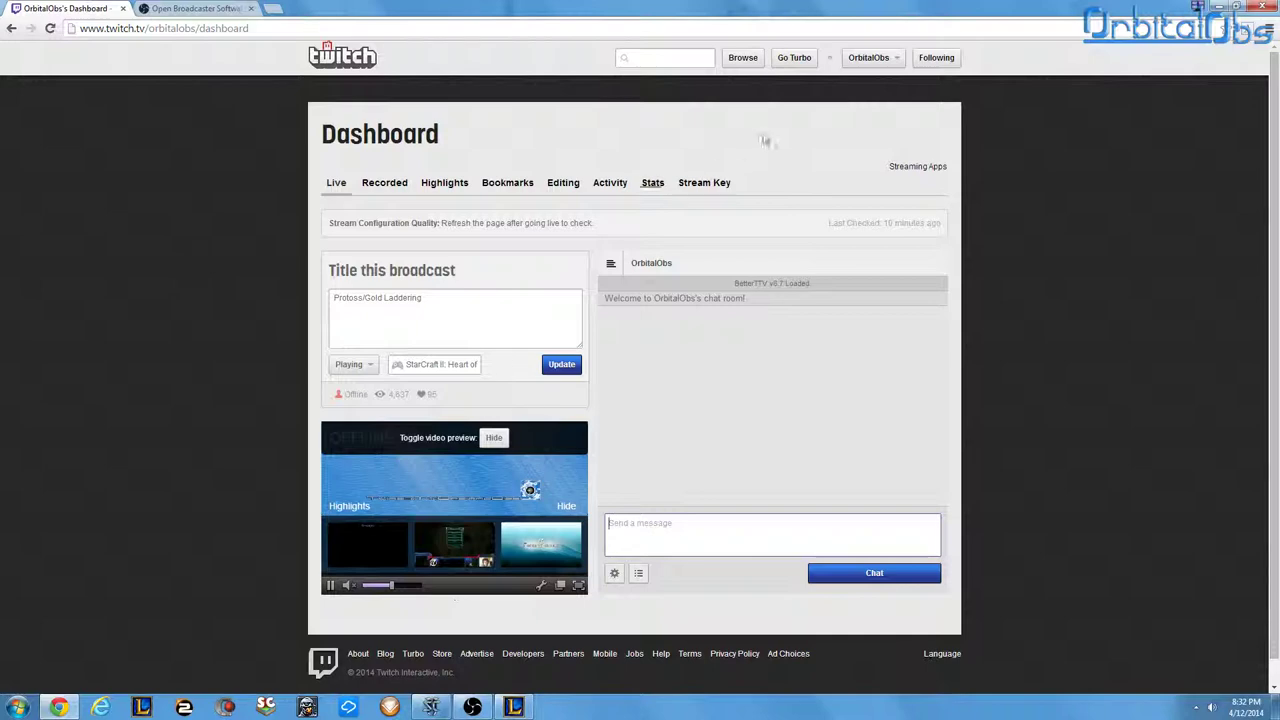
pyautogui.click(870, 57)
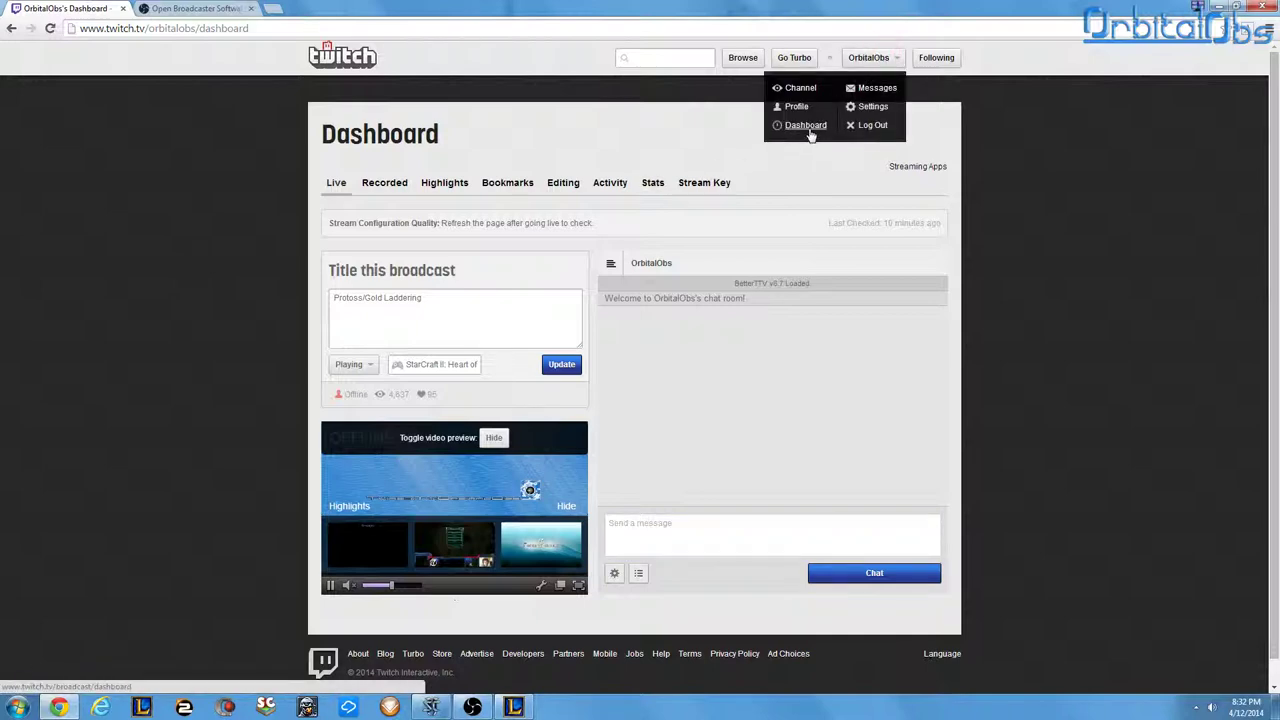
pyautogui.click(1046, 209)
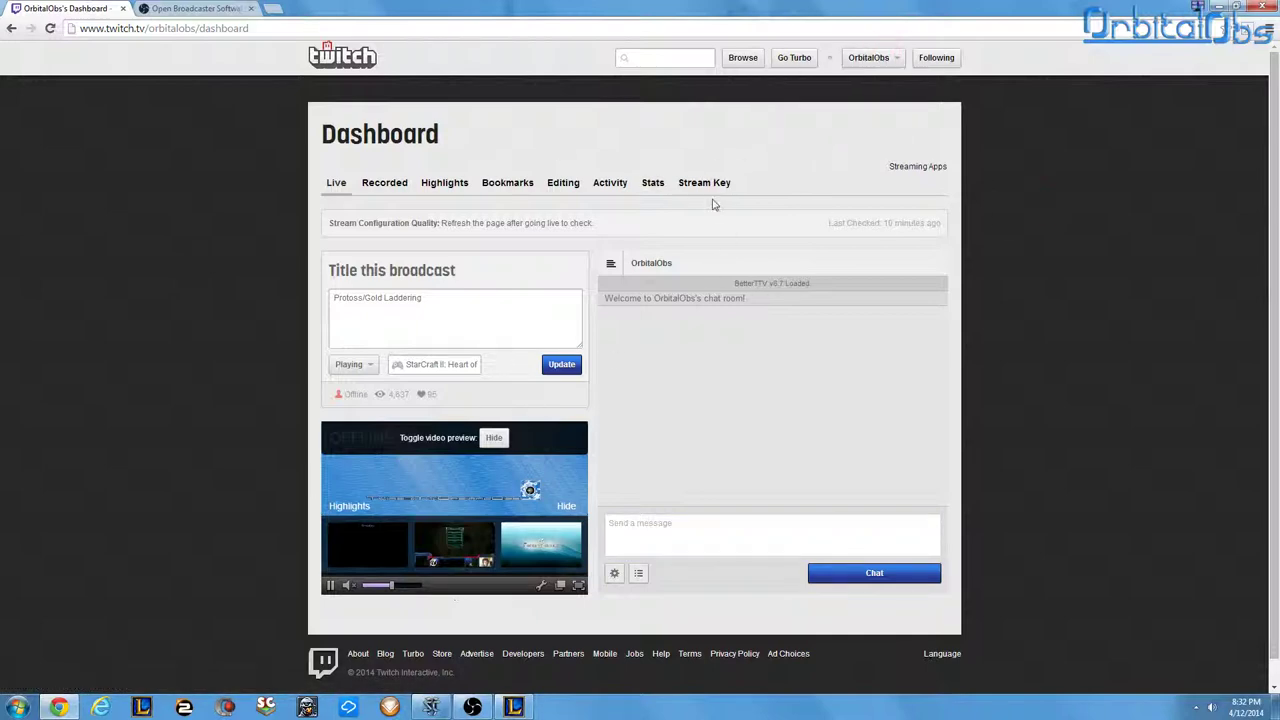
pyautogui.click(706, 182)
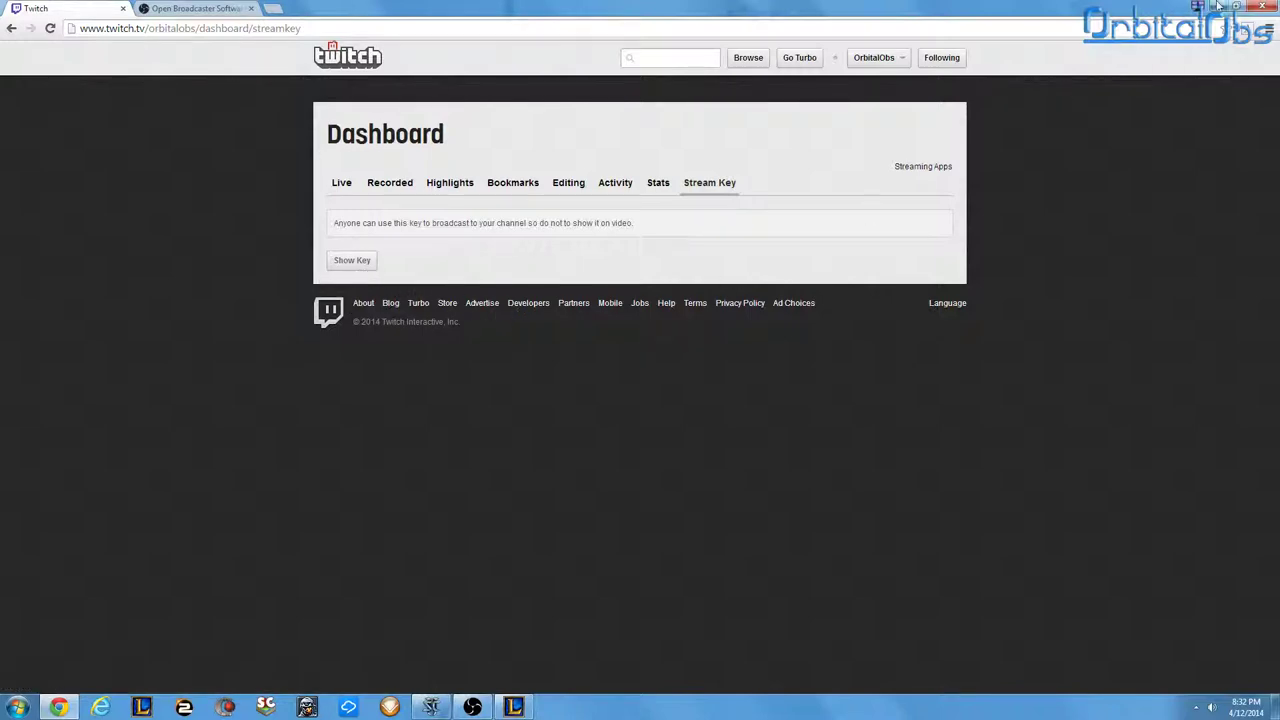
pyautogui.click(1218, 6)
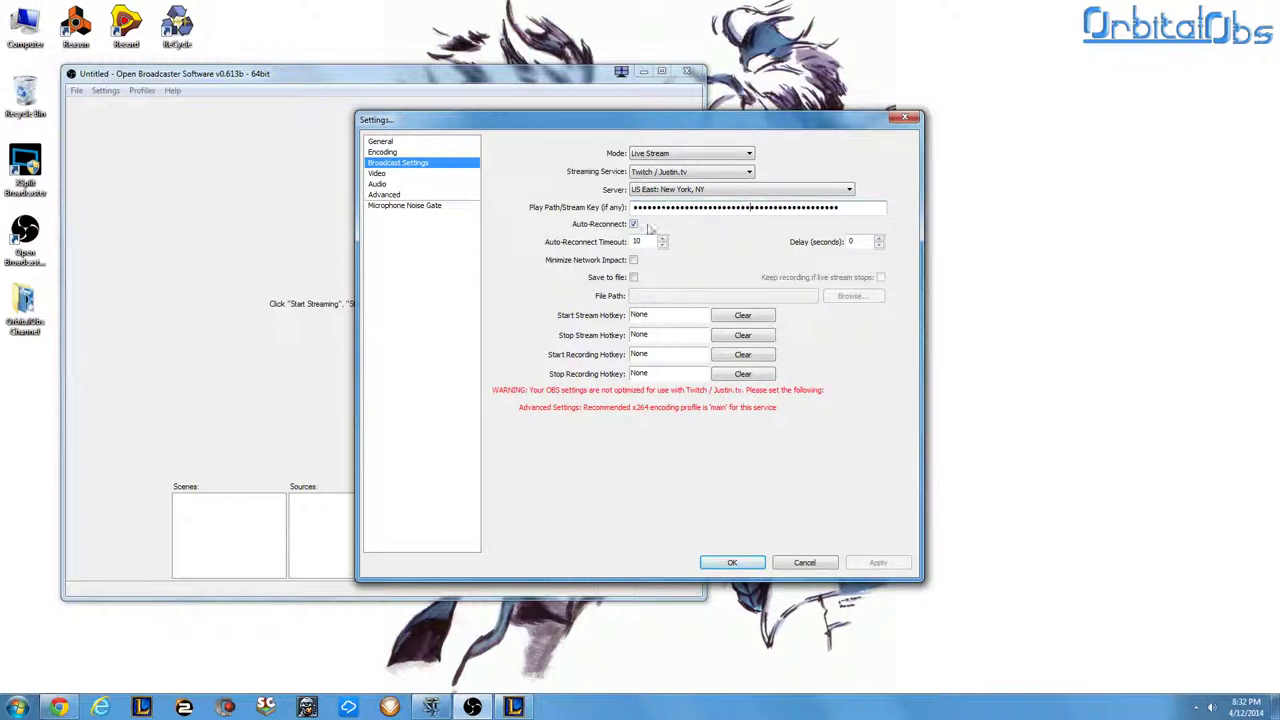
# Try a Ctrl+J start-stream hotkey, then clear it back to None
pyautogui.click(663, 317)
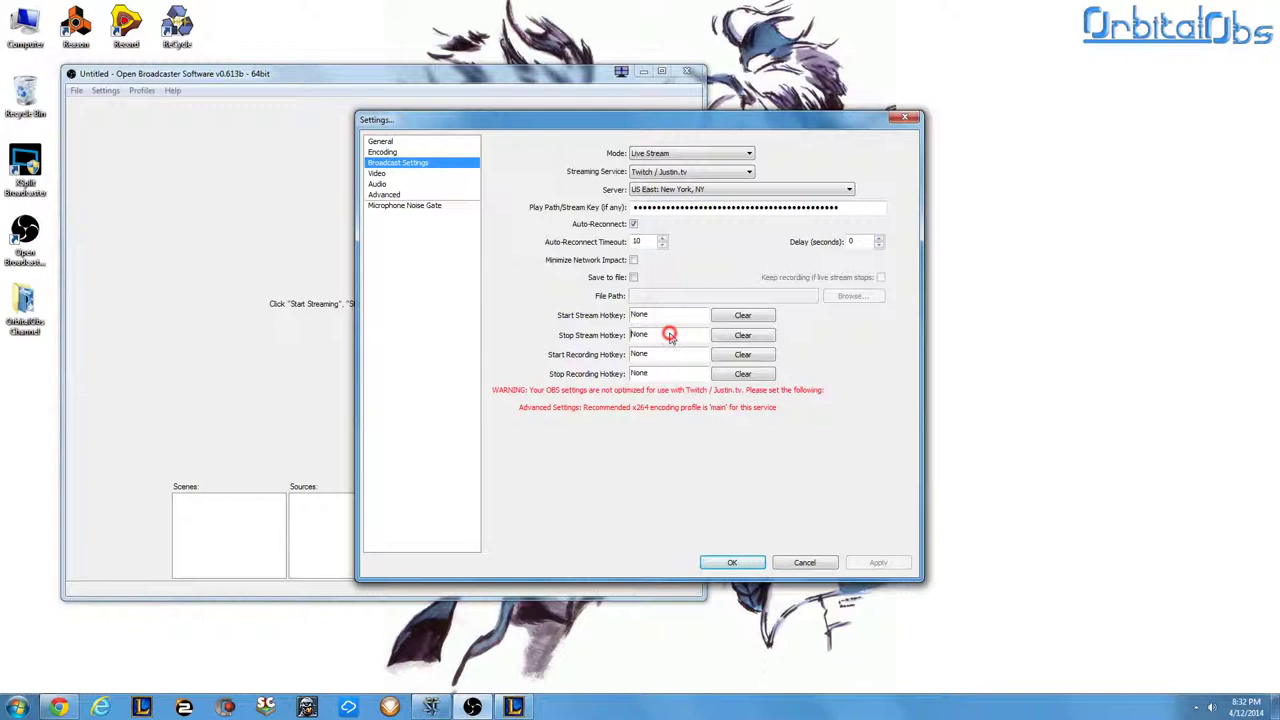
pyautogui.click(670, 354)
pyautogui.click(672, 376)
pyautogui.click(670, 318)
pyautogui.press('l')
pyautogui.press('BackSpace')
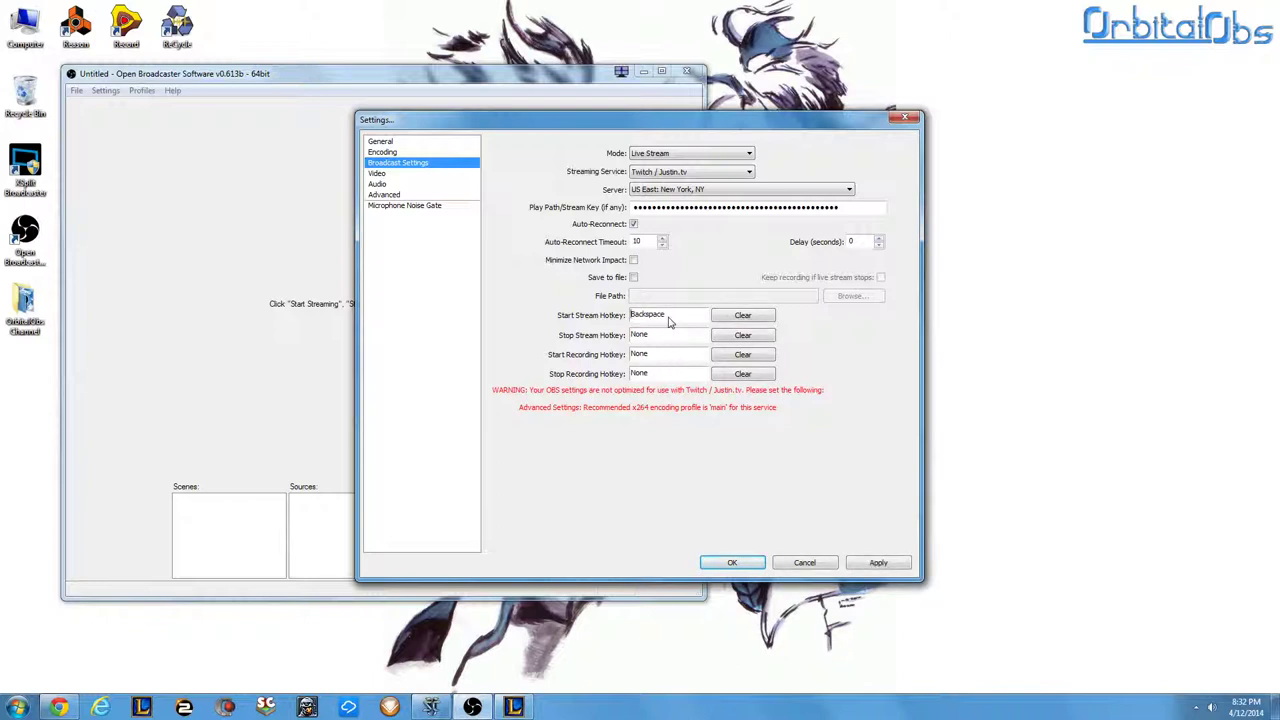
pyautogui.press('ctrl')
pyautogui.click(763, 318)
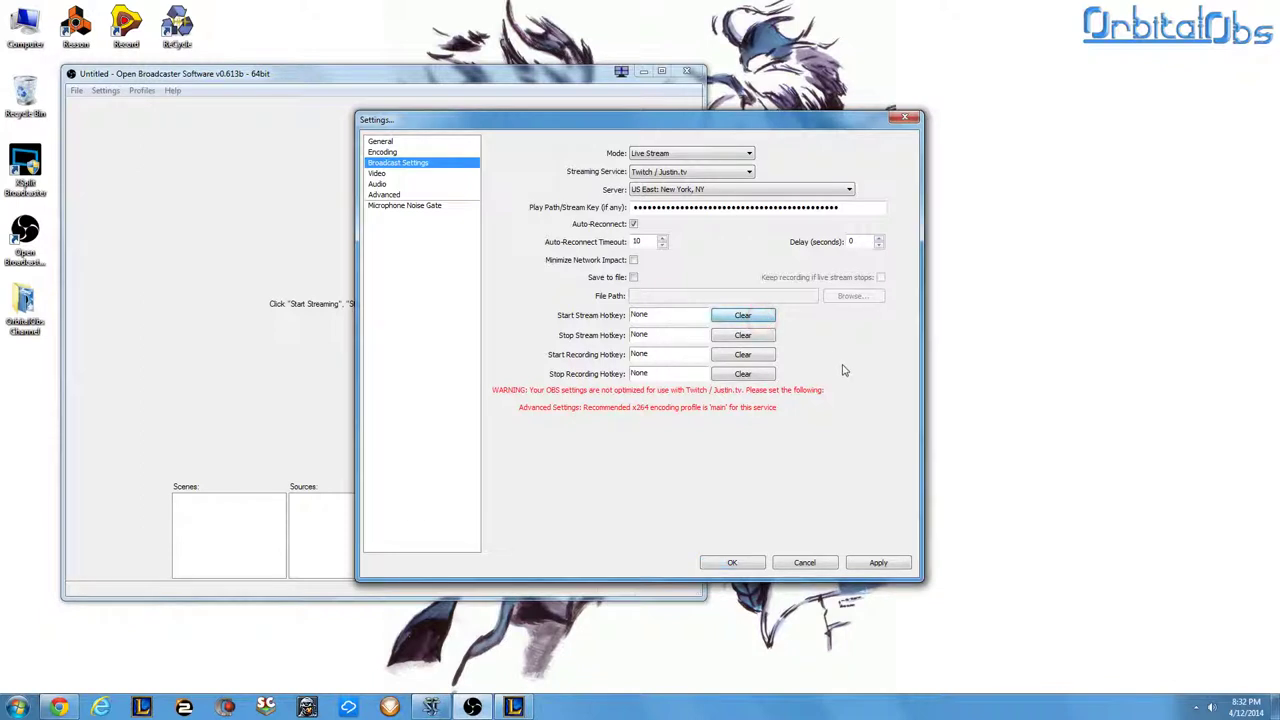
# Discard unsaved changes and review Encoding audio, keeping AAC at 48kHz and 128 bitrate
pyautogui.click(396, 151)
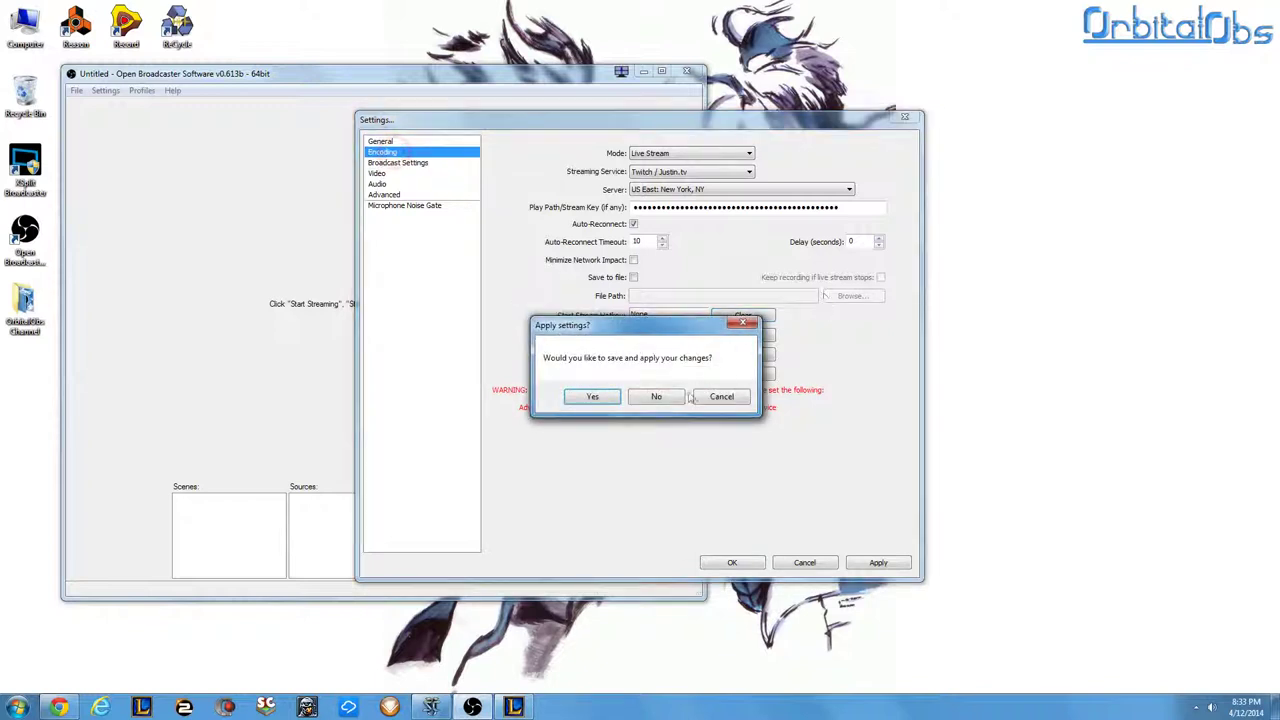
pyautogui.click(658, 397)
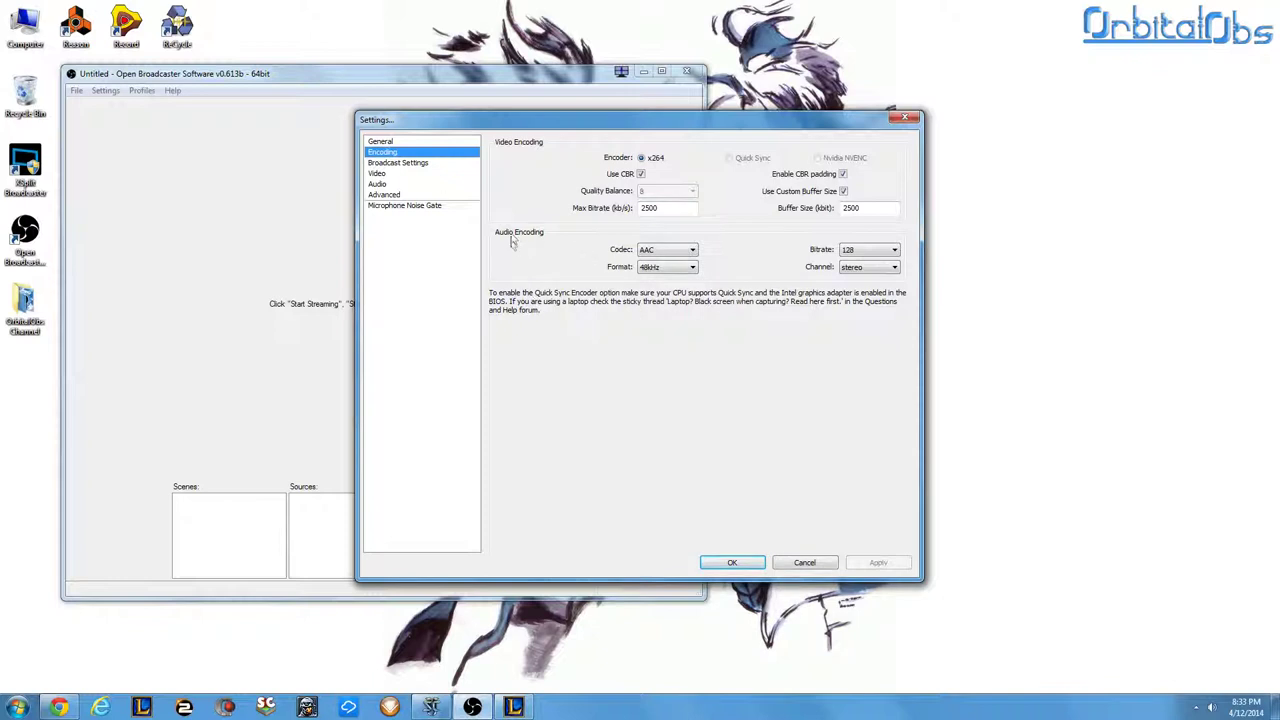
pyautogui.click(685, 250)
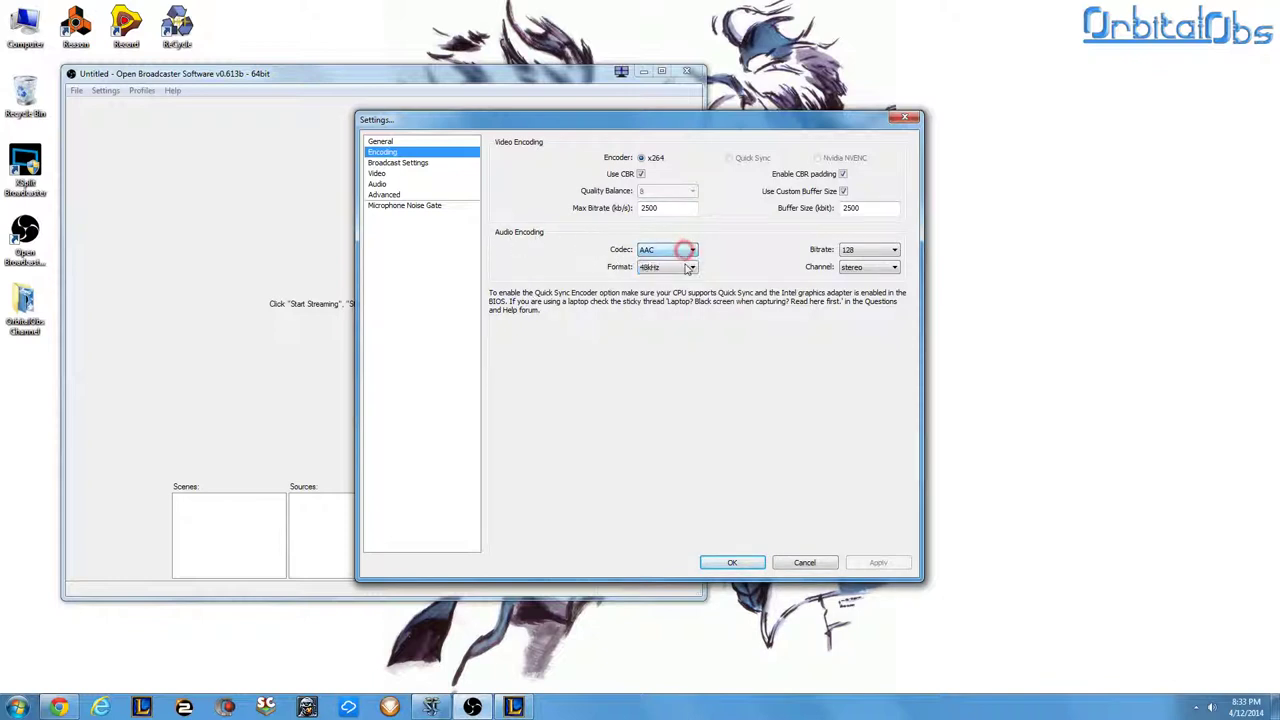
pyautogui.click(687, 267)
pyautogui.click(855, 250)
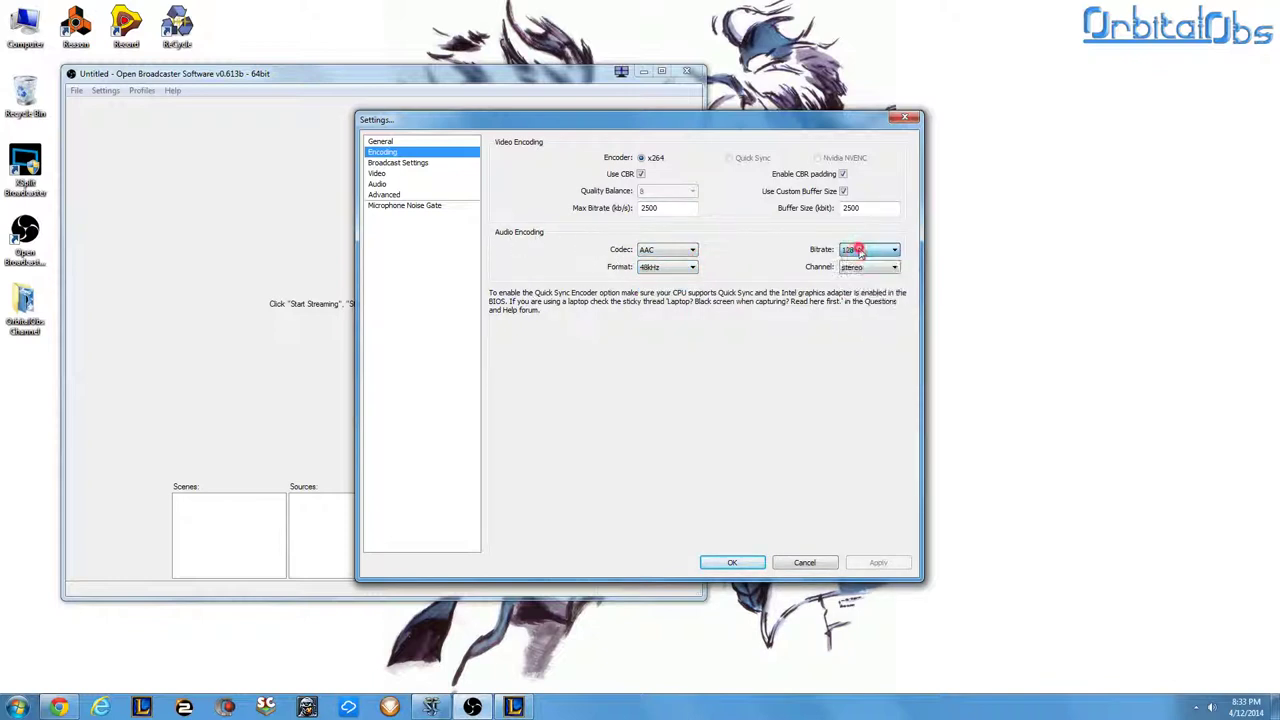
pyautogui.click(858, 252)
pyautogui.click(709, 349)
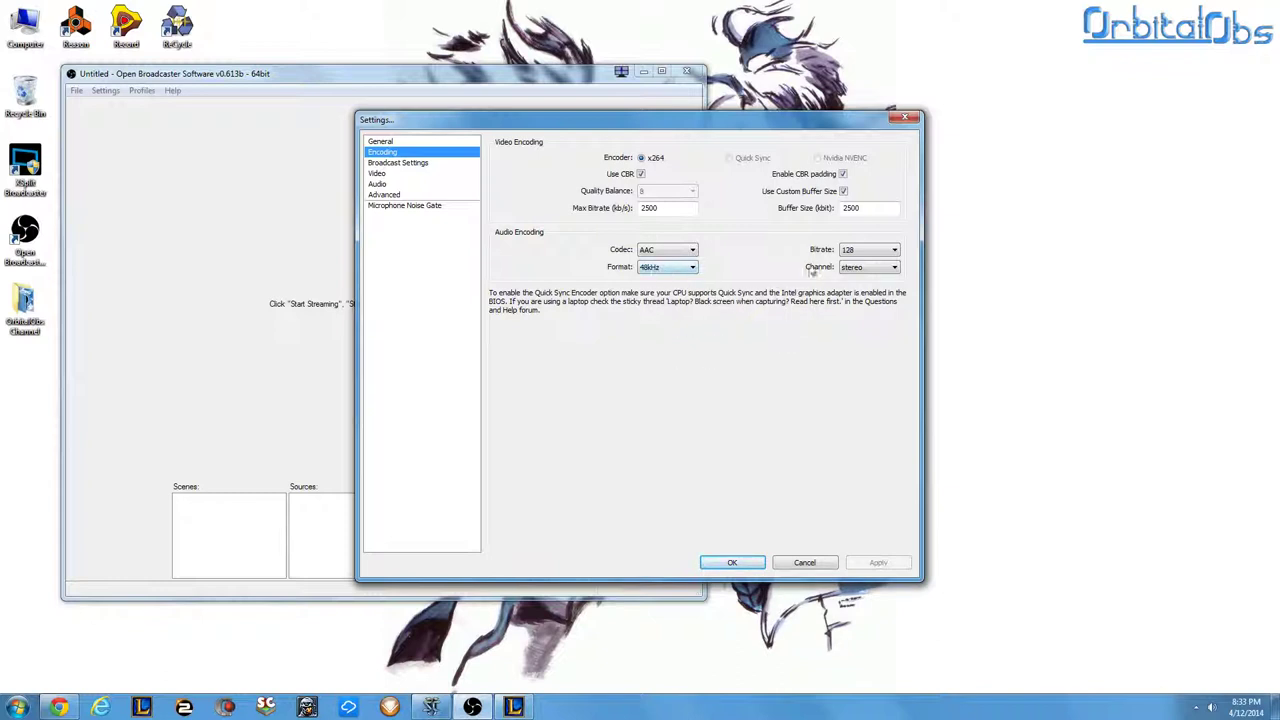
# On the Video page, toggle base resolution and leave it at Custom 1920x1080
pyautogui.click(378, 175)
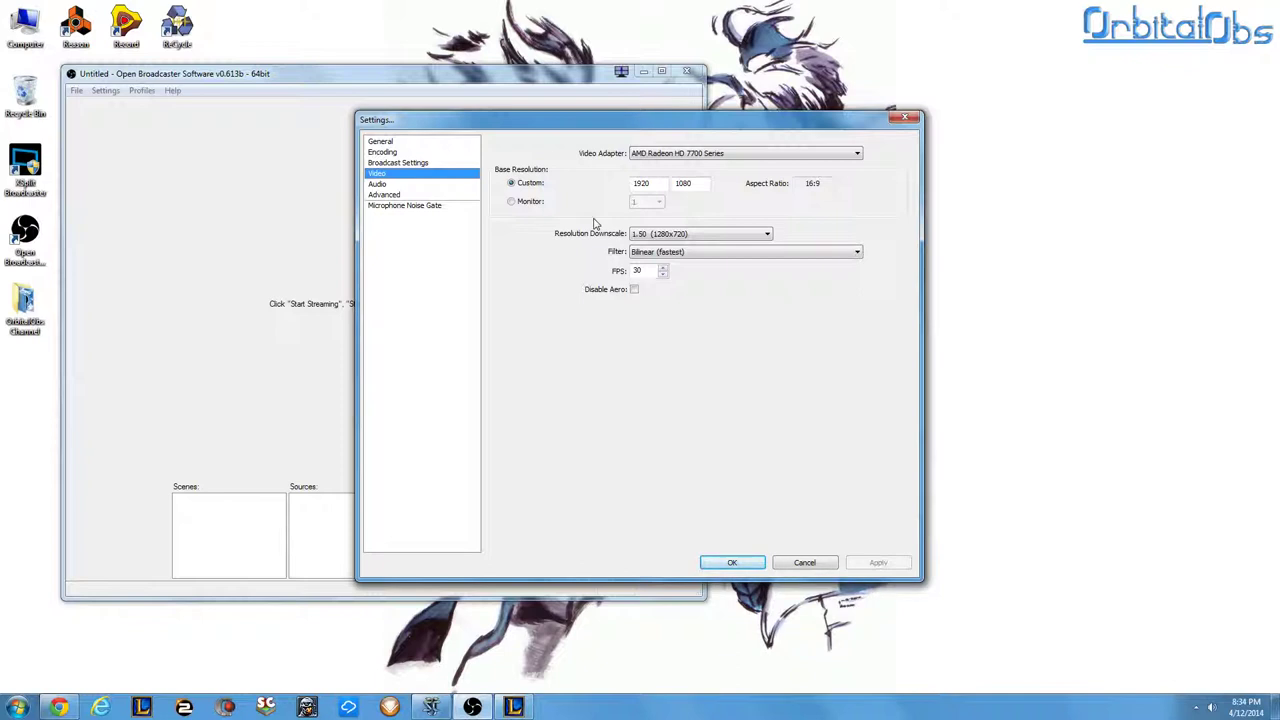
pyautogui.click(511, 202)
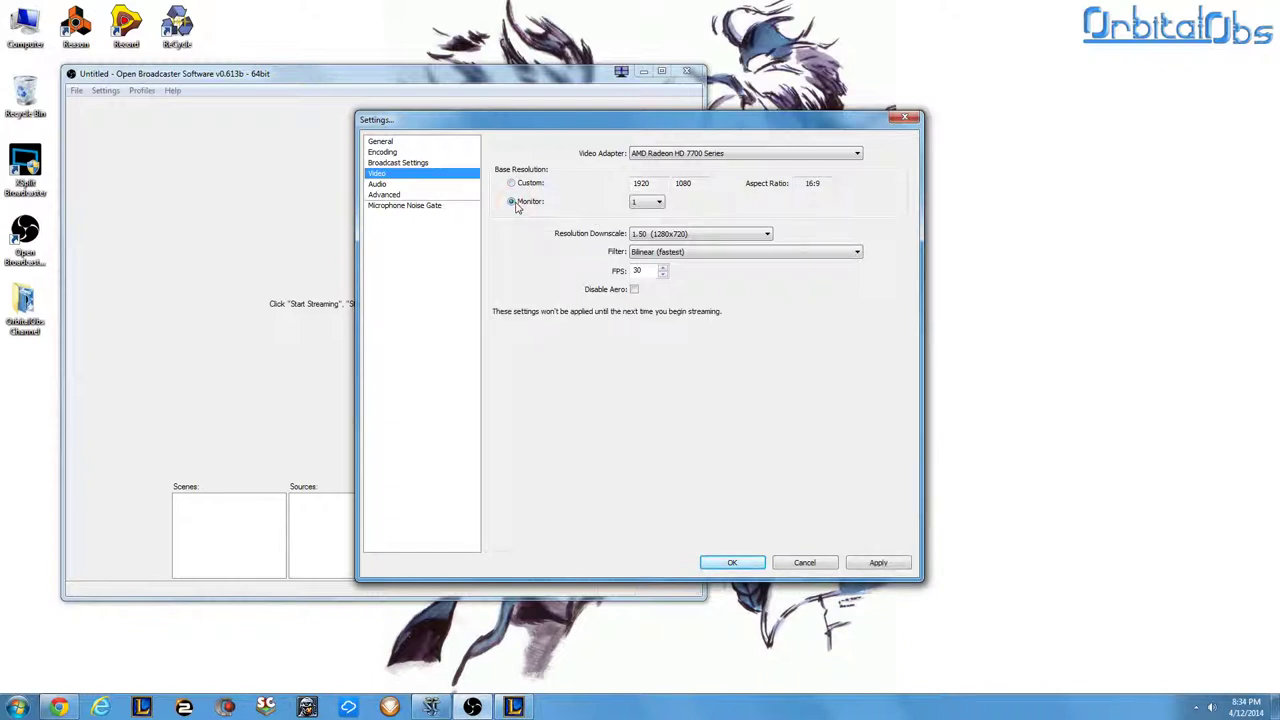
pyautogui.click(659, 204)
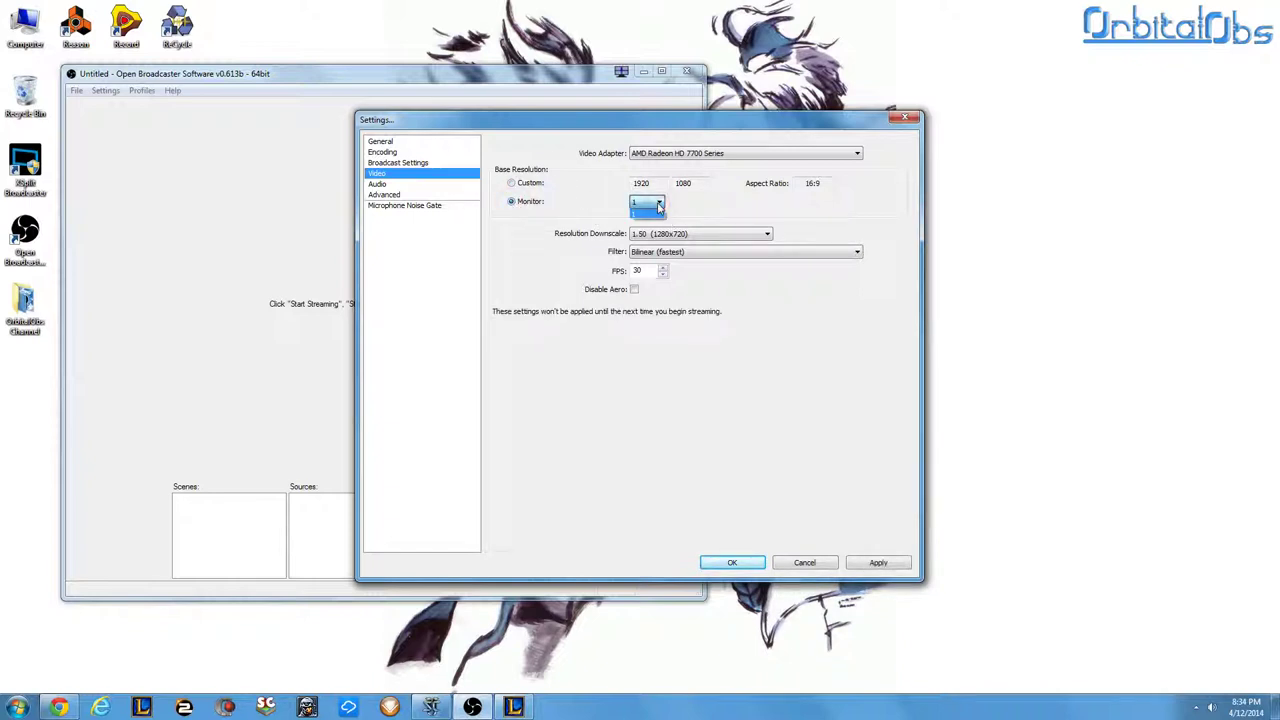
pyautogui.click(659, 206)
pyautogui.click(511, 183)
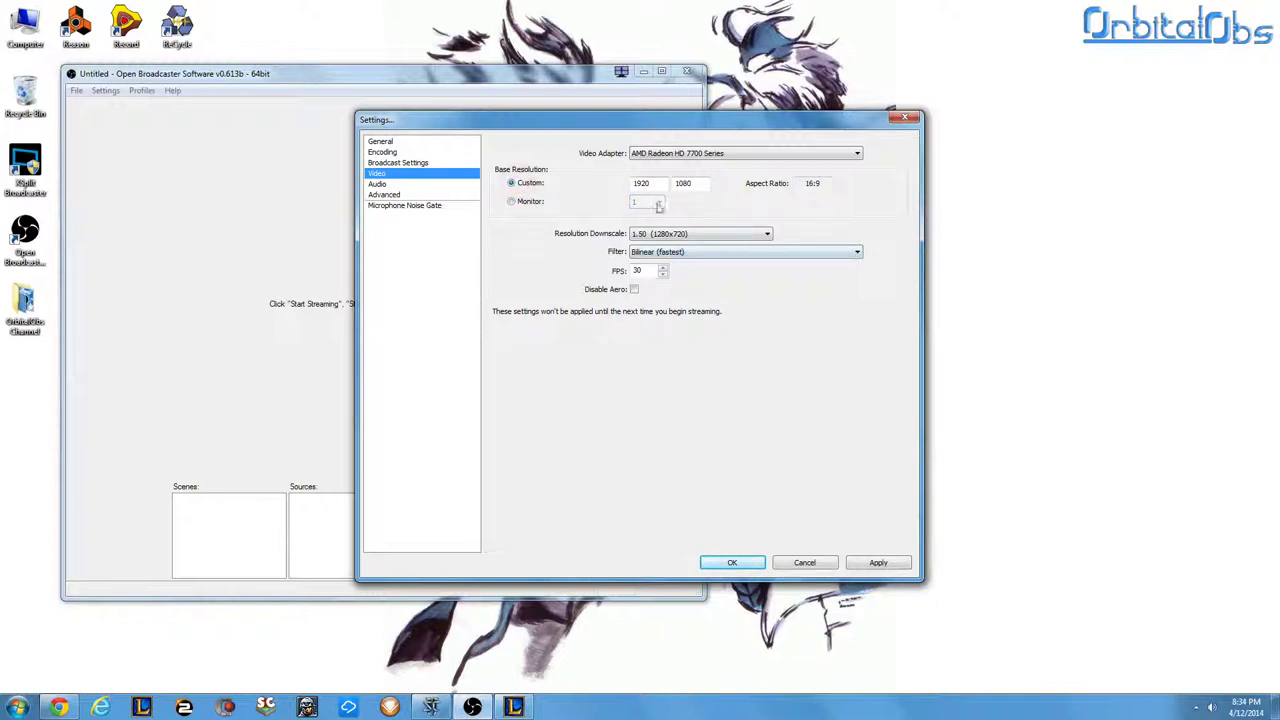
pyautogui.click(511, 202)
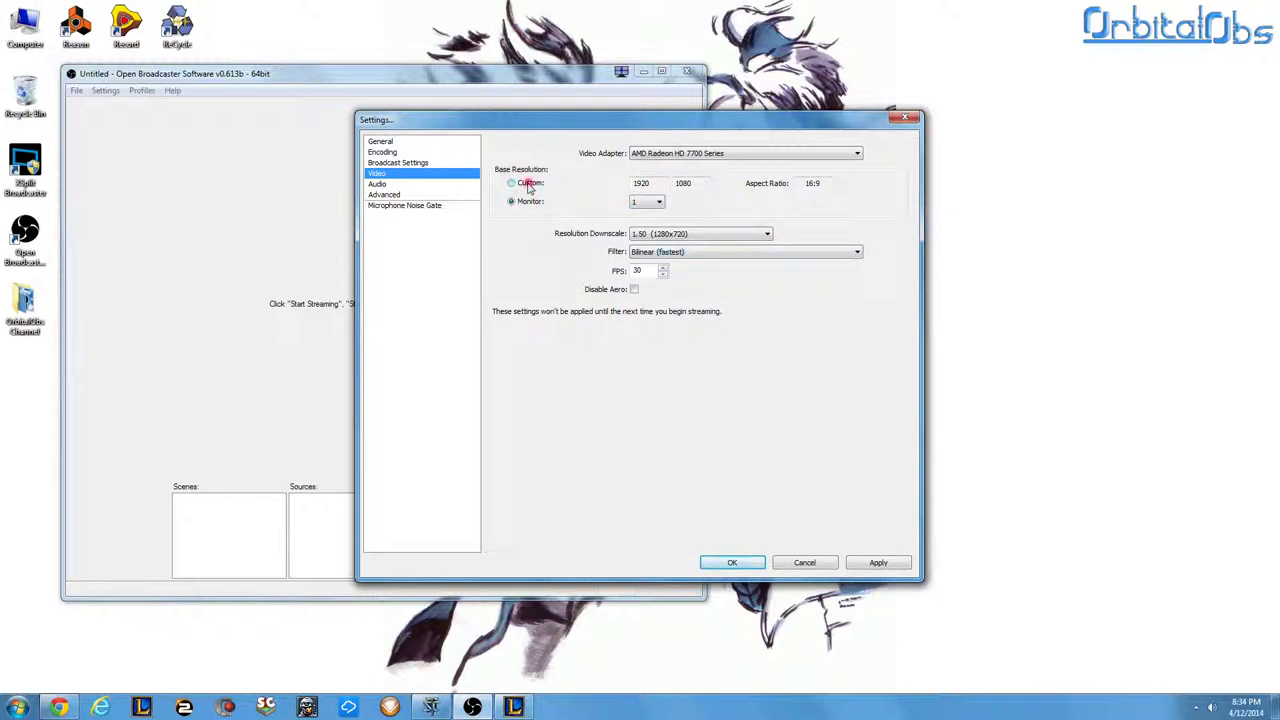
pyautogui.click(511, 183)
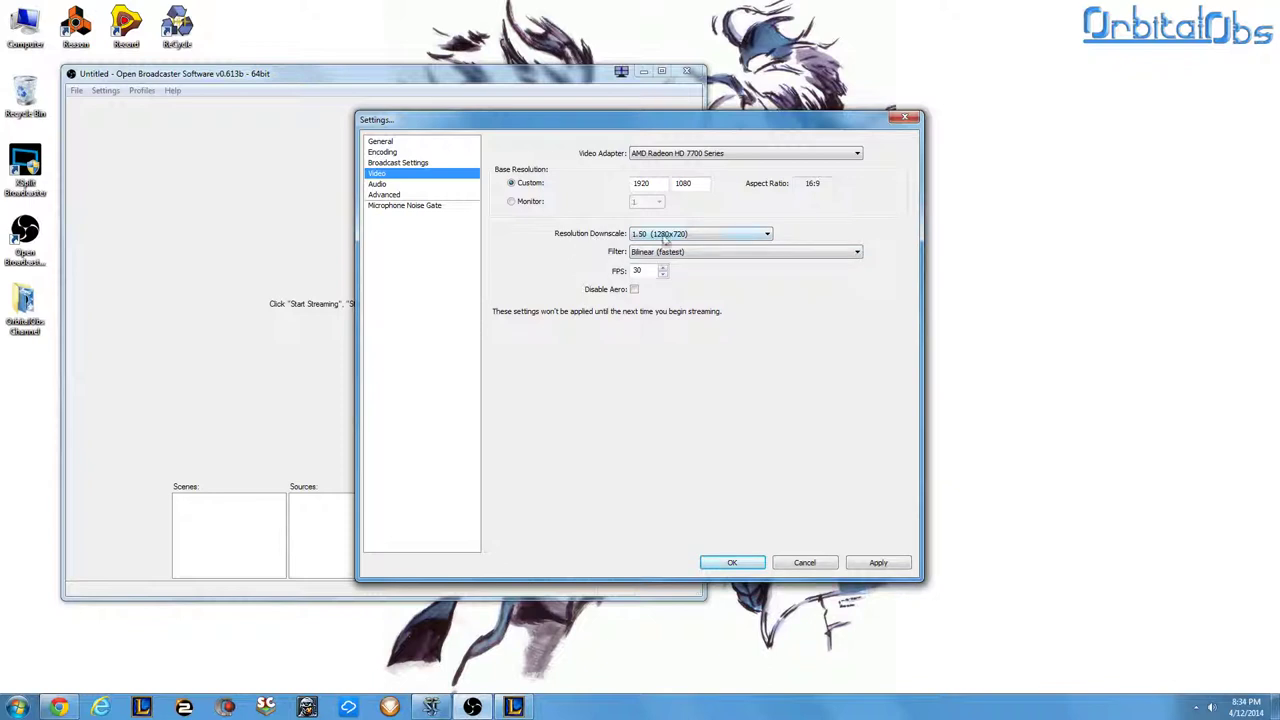
# Keep the resolution downscale at 1.50, giving 1280x720 output
pyautogui.click(700, 233)
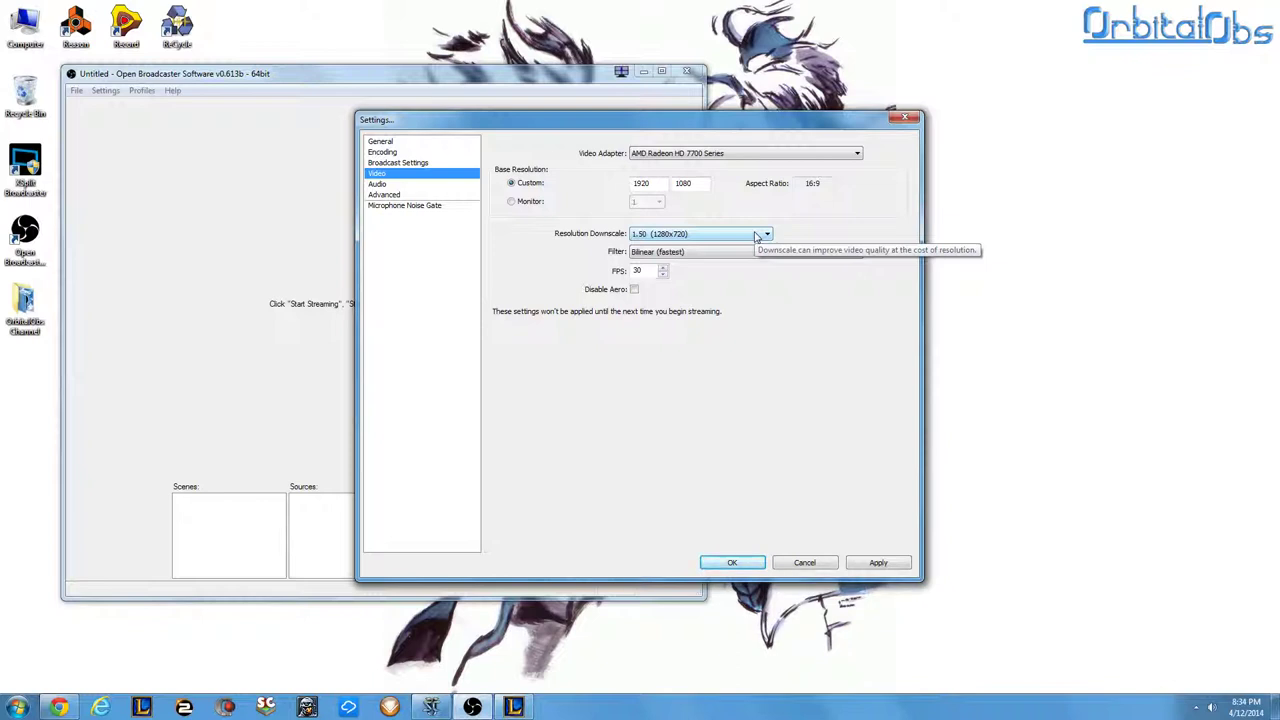
pyautogui.click(757, 236)
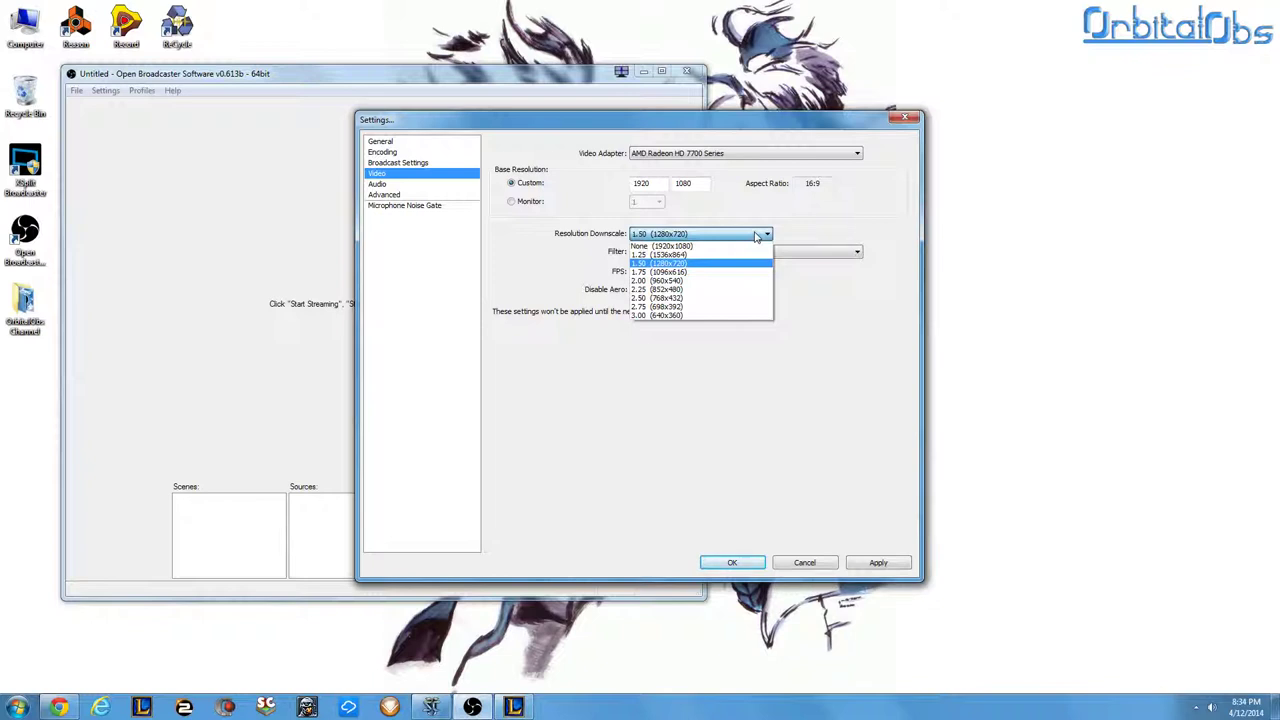
pyautogui.click(757, 236)
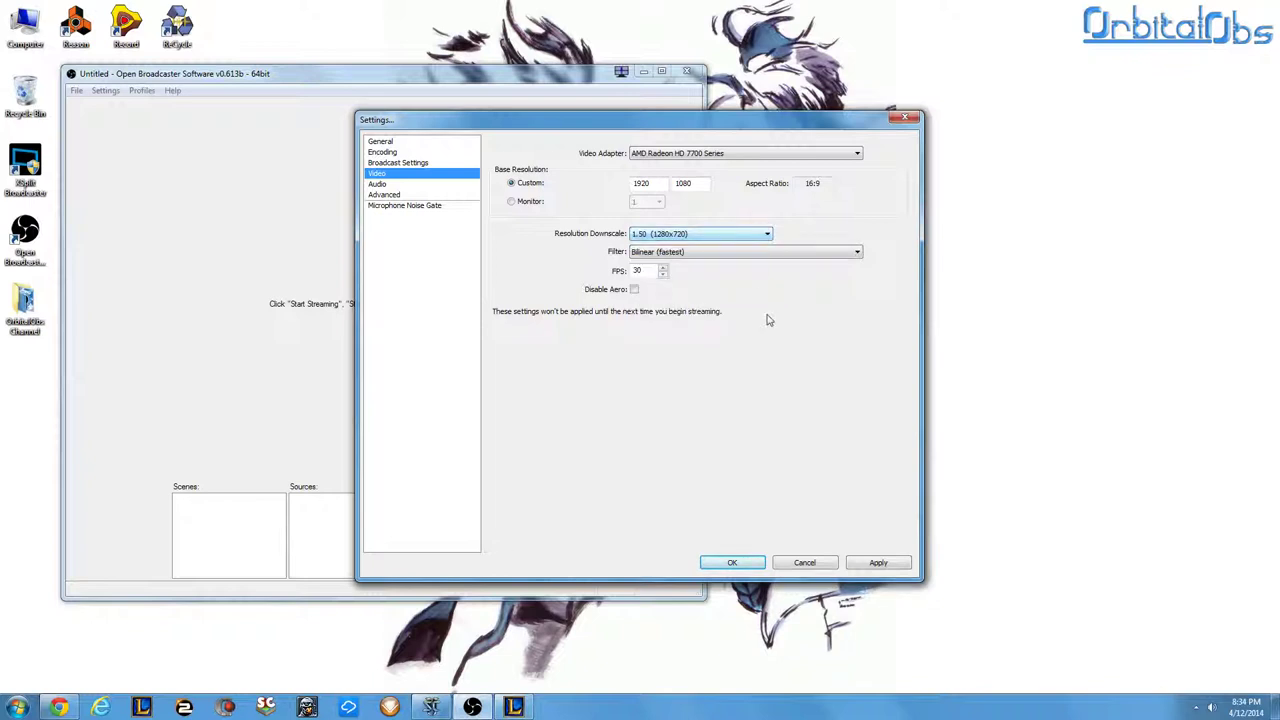
pyautogui.click(715, 252)
pyautogui.click(785, 353)
# Save the video changes, glance over Audio settings, and move to the Advanced page
pyautogui.click(378, 184)
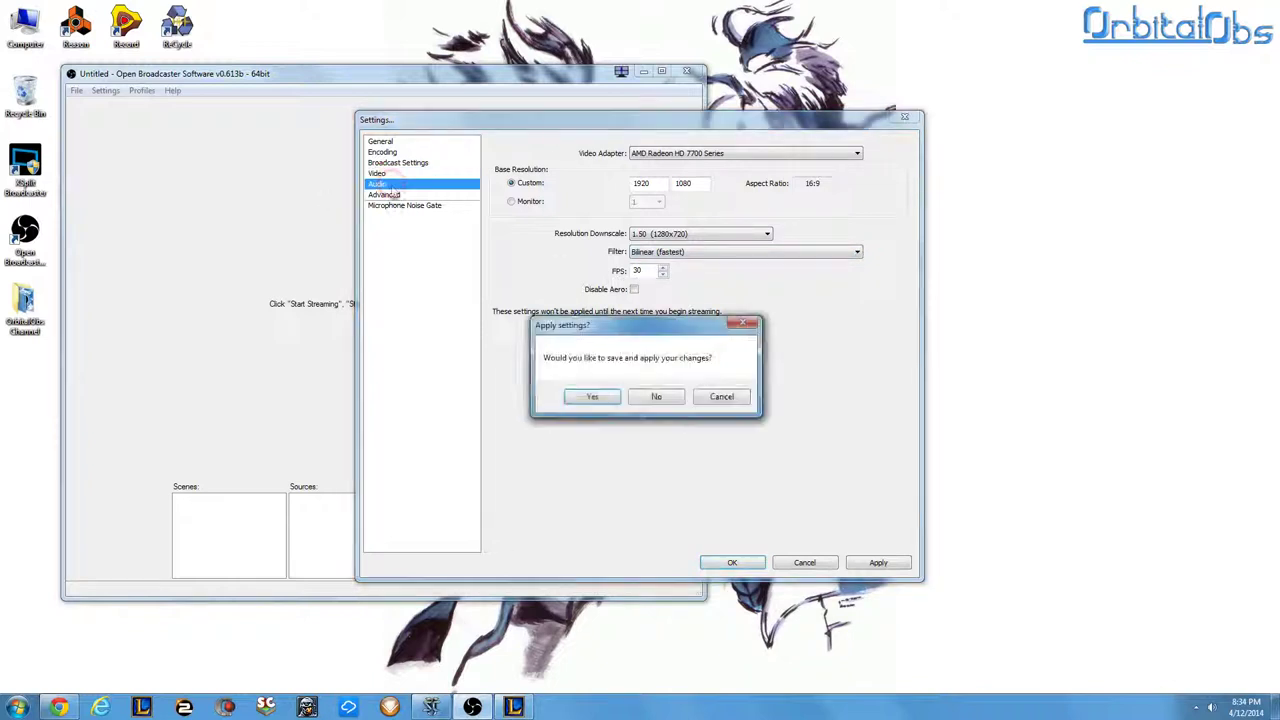
pyautogui.click(662, 398)
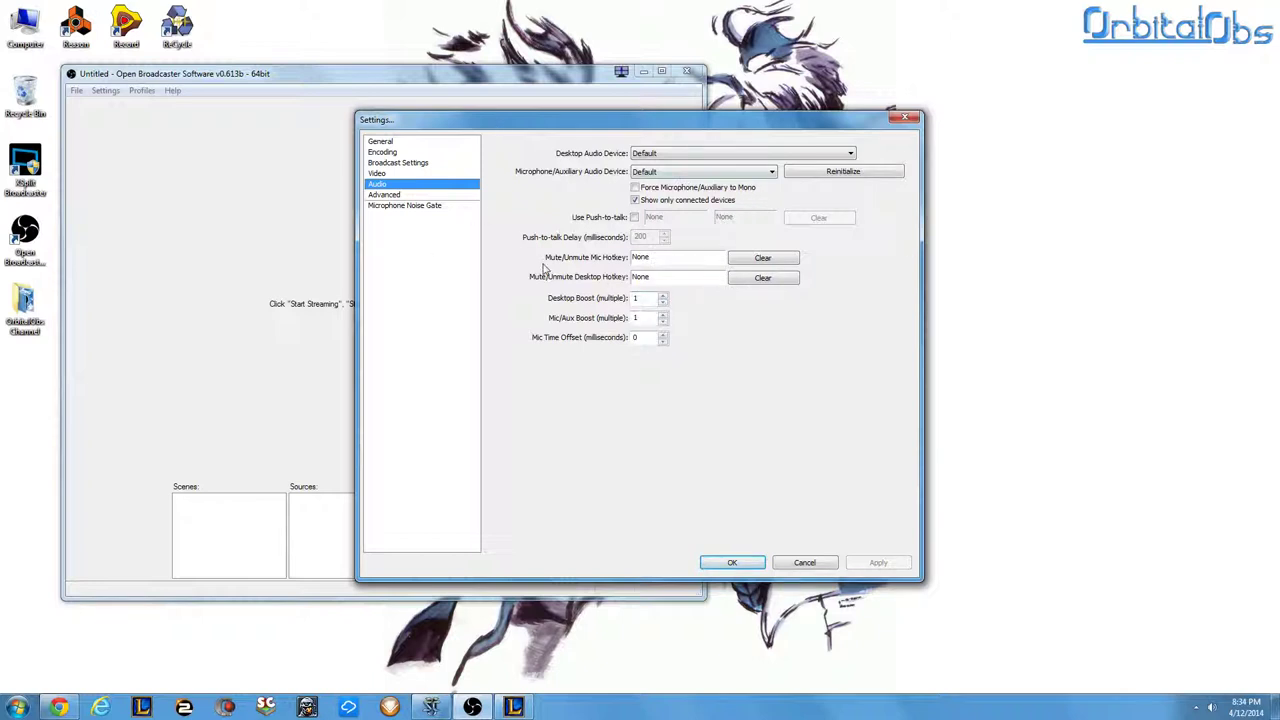
pyautogui.click(385, 195)
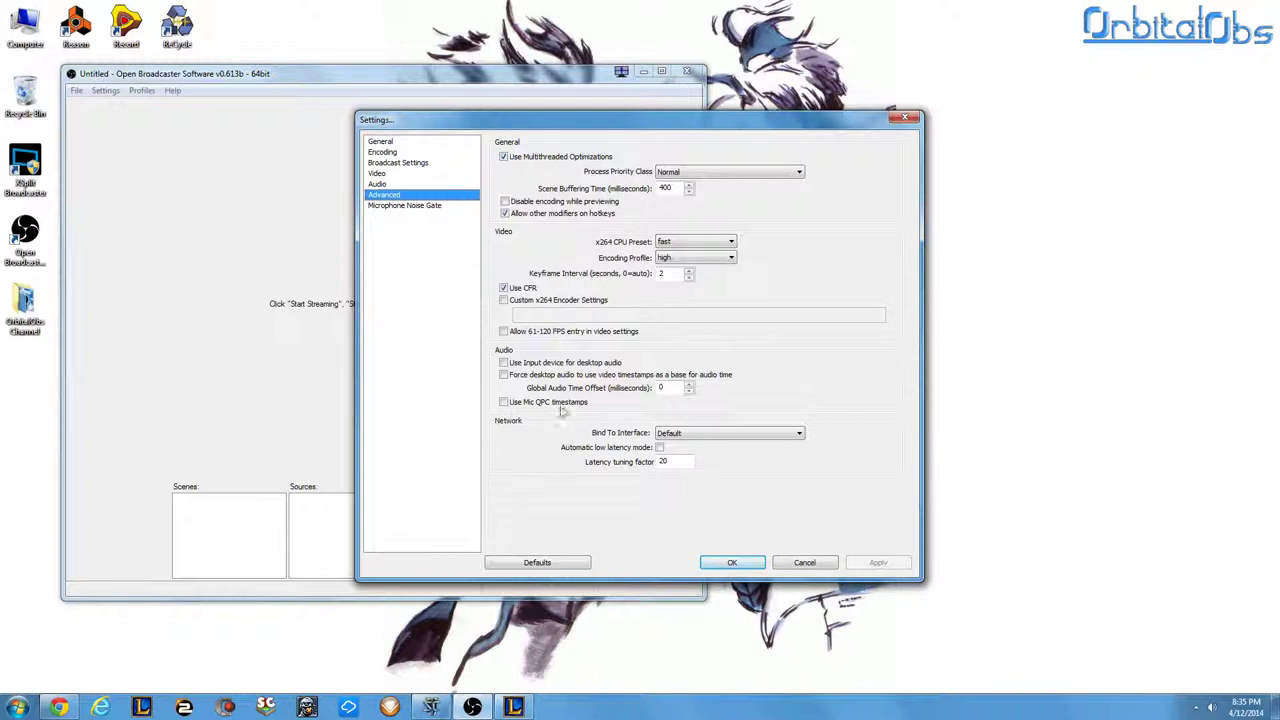
# Review the Microphone Noise Gate (left disabled) and Encoding pages, returning to General
pyautogui.click(401, 210)
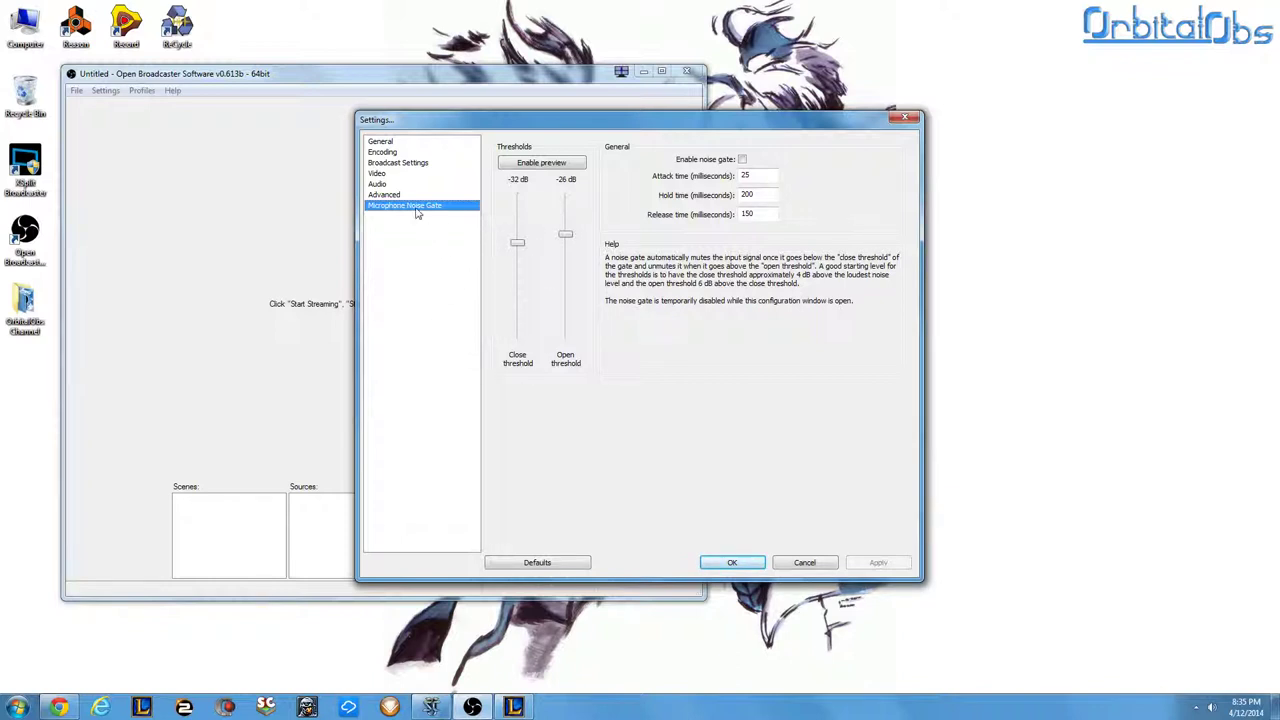
pyautogui.click(412, 152)
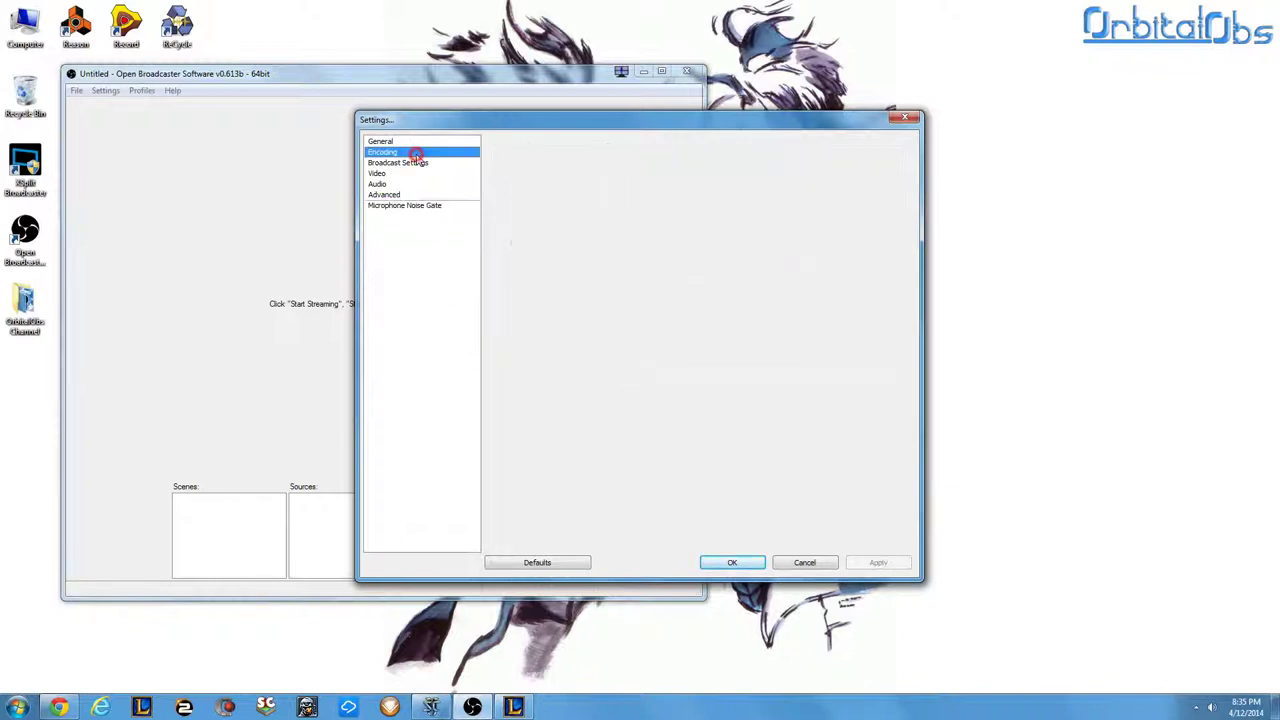
pyautogui.click(400, 142)
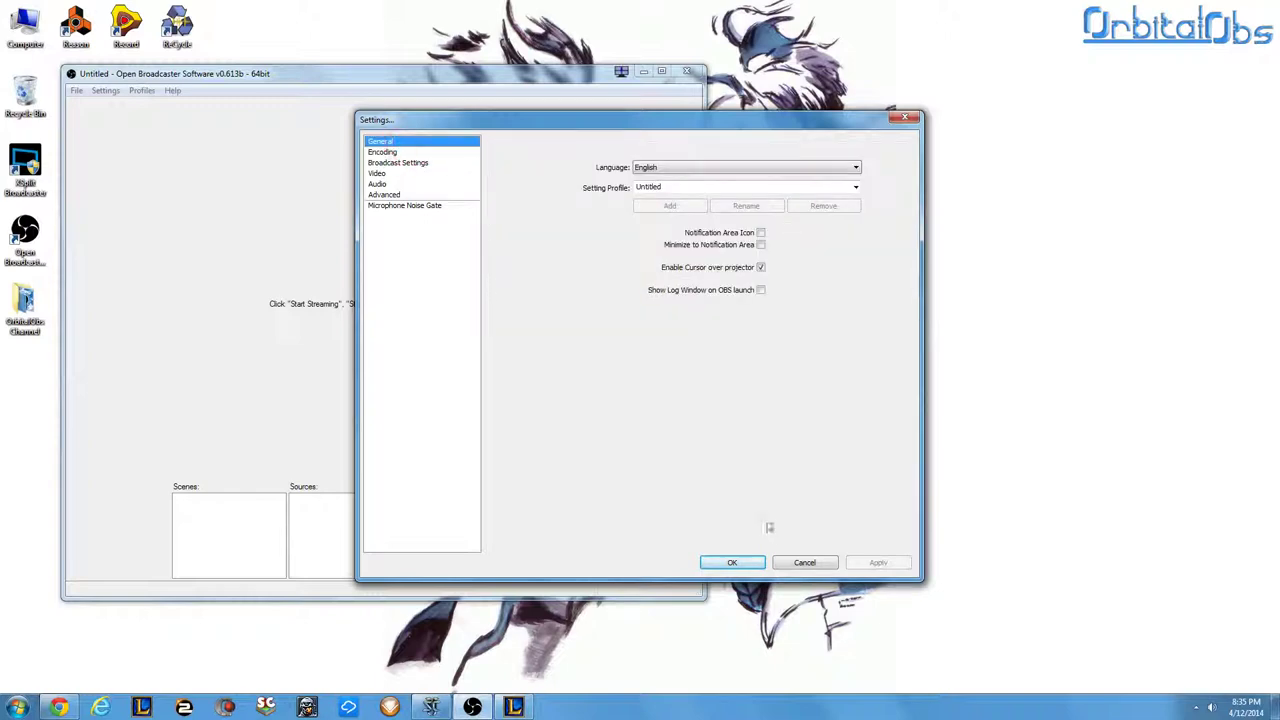
# Close Settings with OK and add a new scene named 'StarCraft II'
pyautogui.click(732, 562)
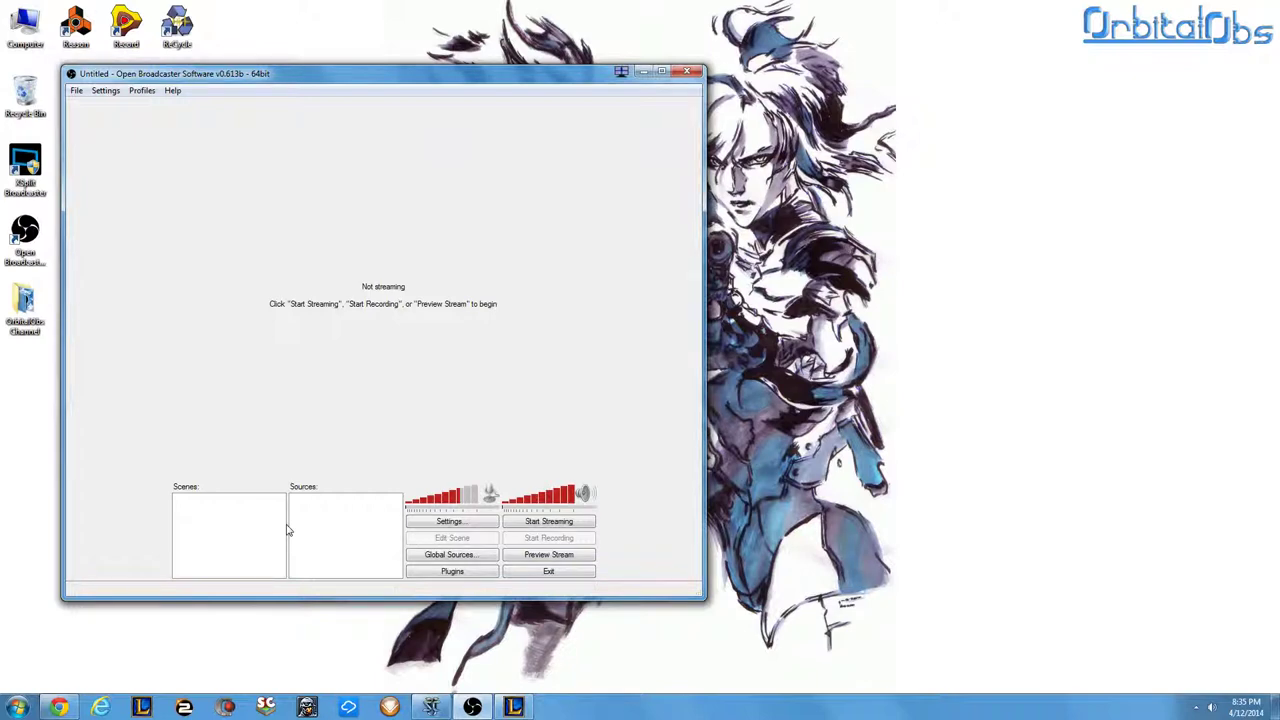
pyautogui.click(234, 537)
pyautogui.rightClick(236, 514)
pyautogui.click(282, 533)
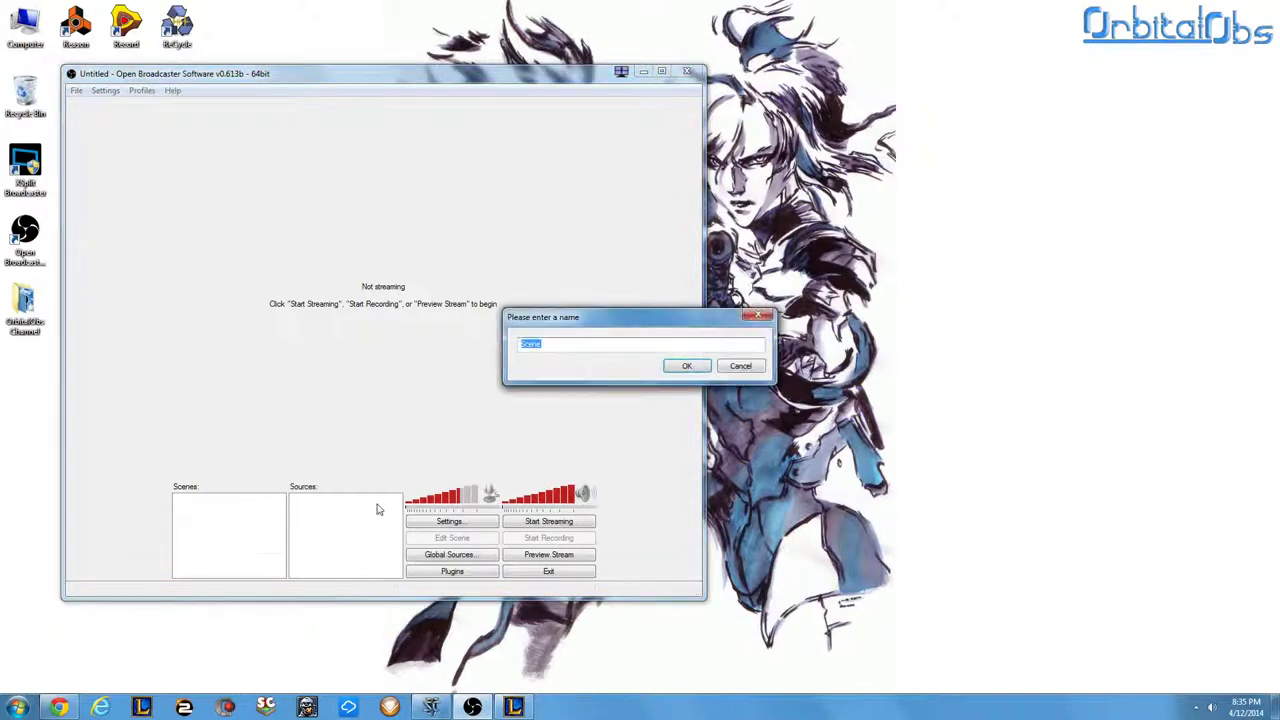
pyautogui.write('StarCraft II')
pyautogui.press('Return')
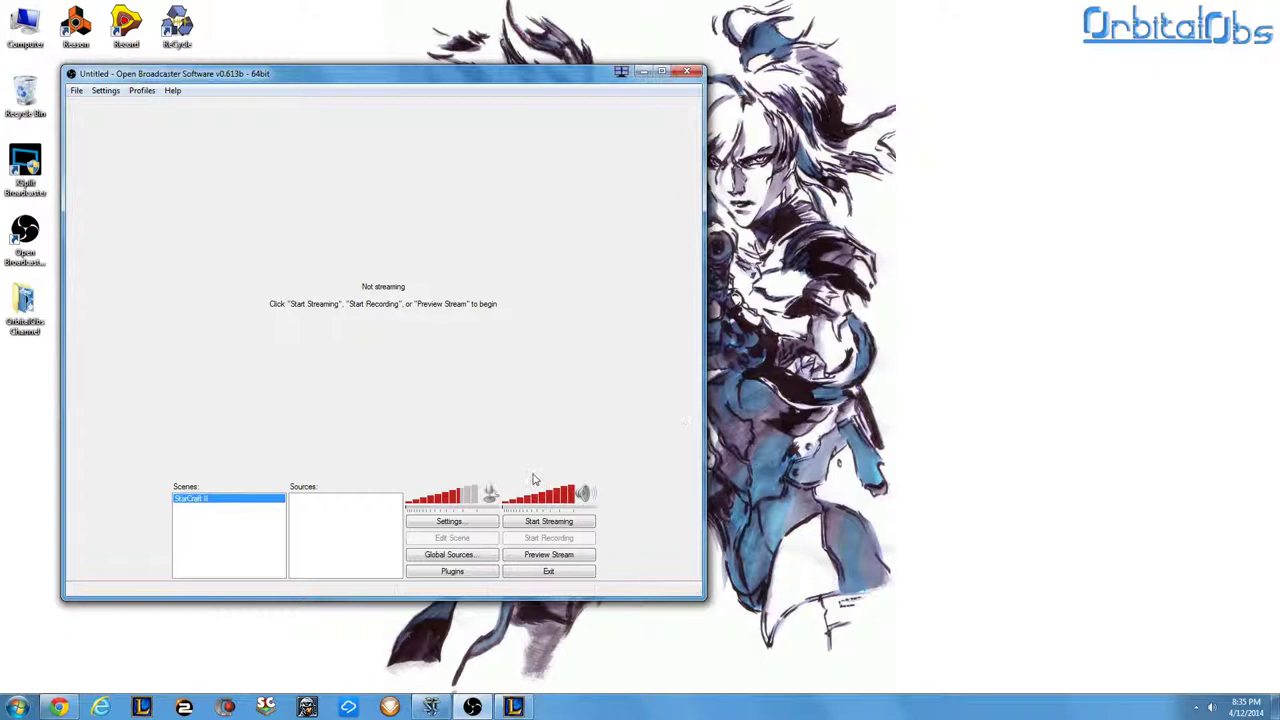
# Add a Game Capture source named 'SC II' capturing [SC2]: StarCraft II
pyautogui.rightClick(335, 530)
pyautogui.moveTo(362, 532)
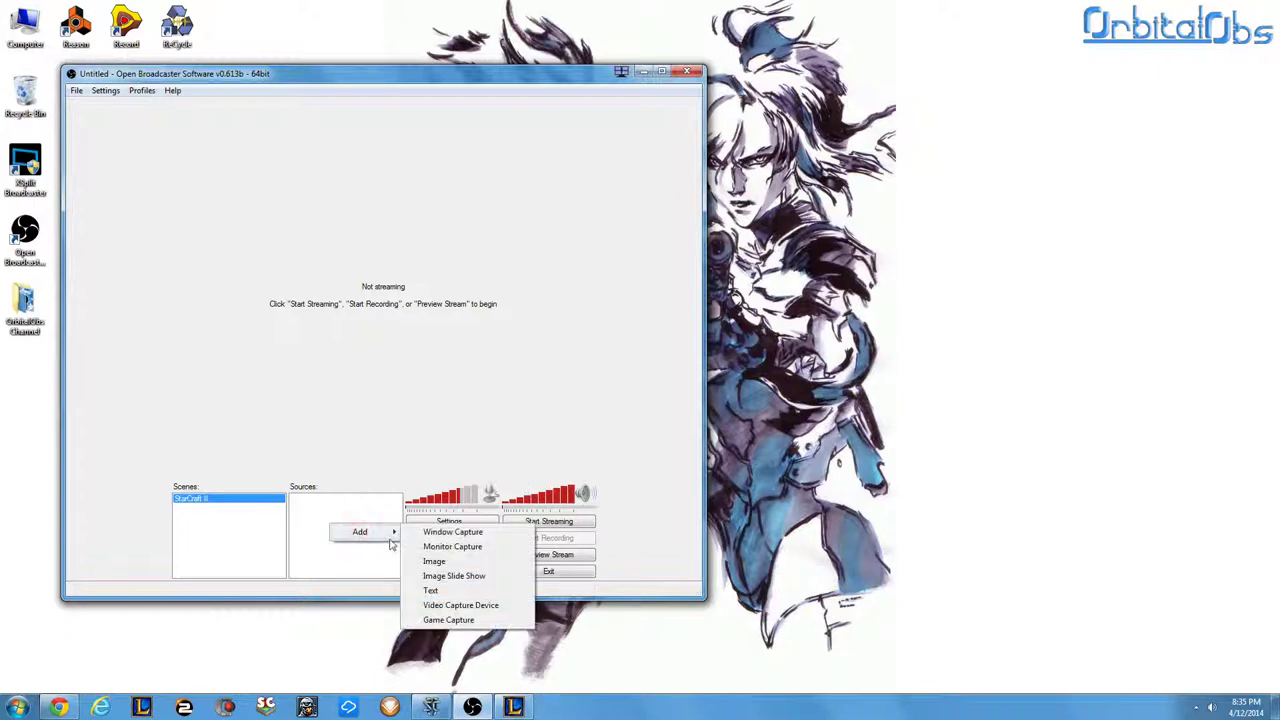
pyautogui.click(450, 619)
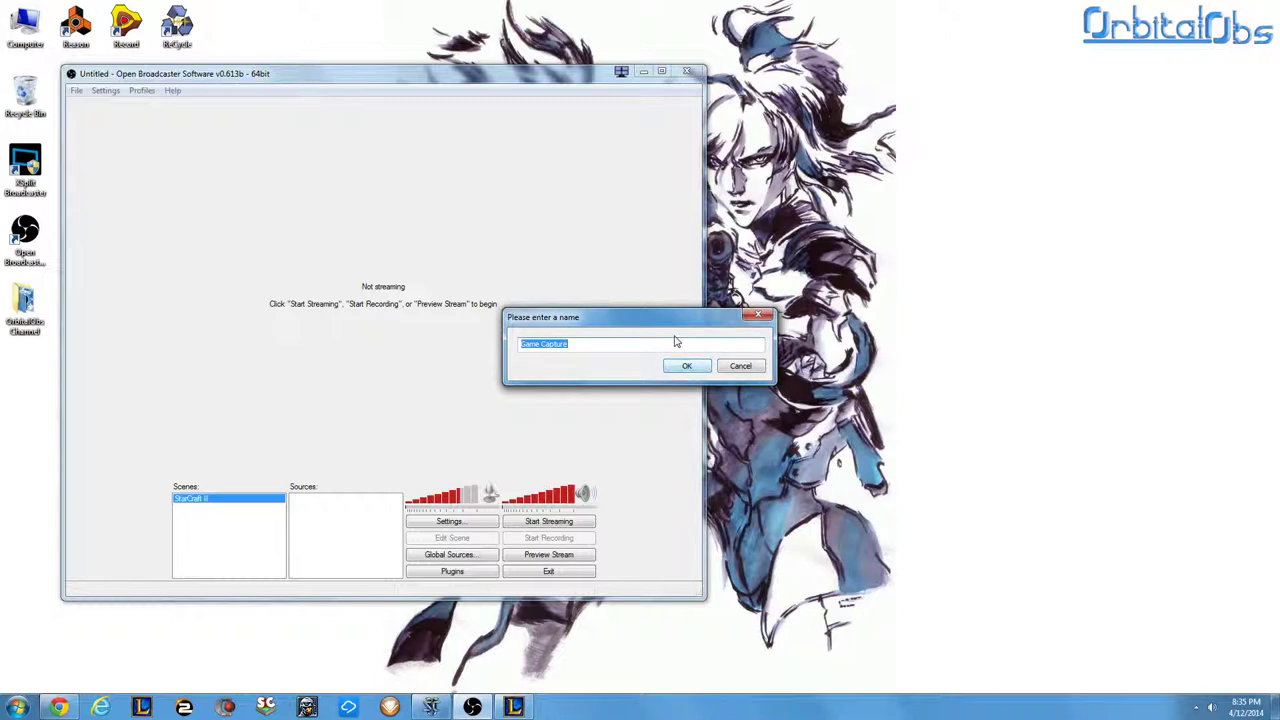
pyautogui.write('sc')
pyautogui.write('2')
pyautogui.press('Return')
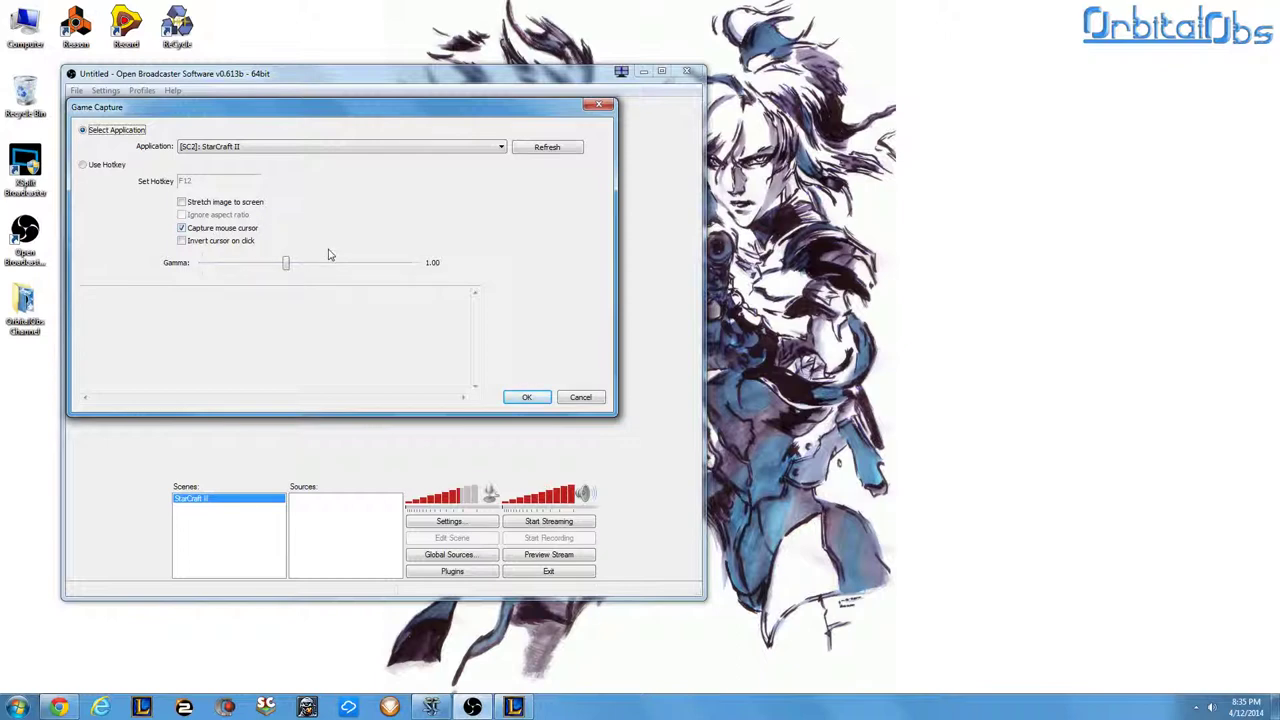
pyautogui.click(525, 398)
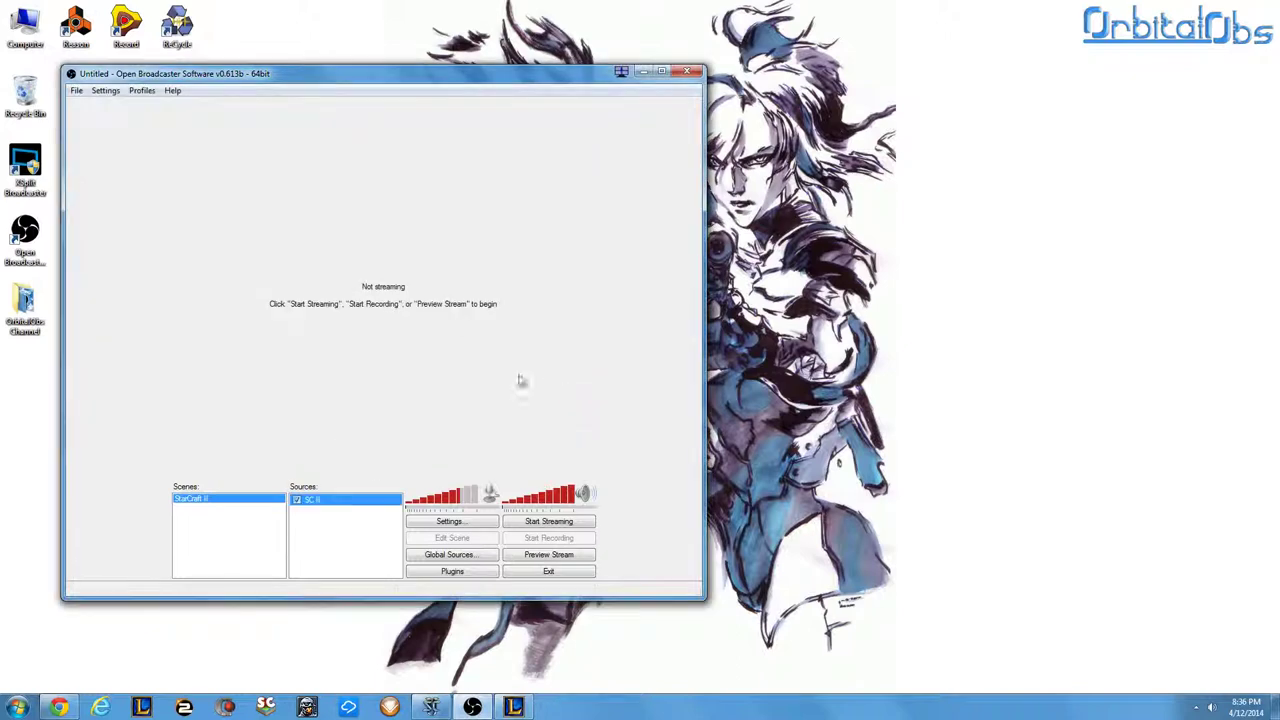
# Start the stream preview of the StarCraft II capture, then maximize and restore the OBS window
pyautogui.click(548, 554)
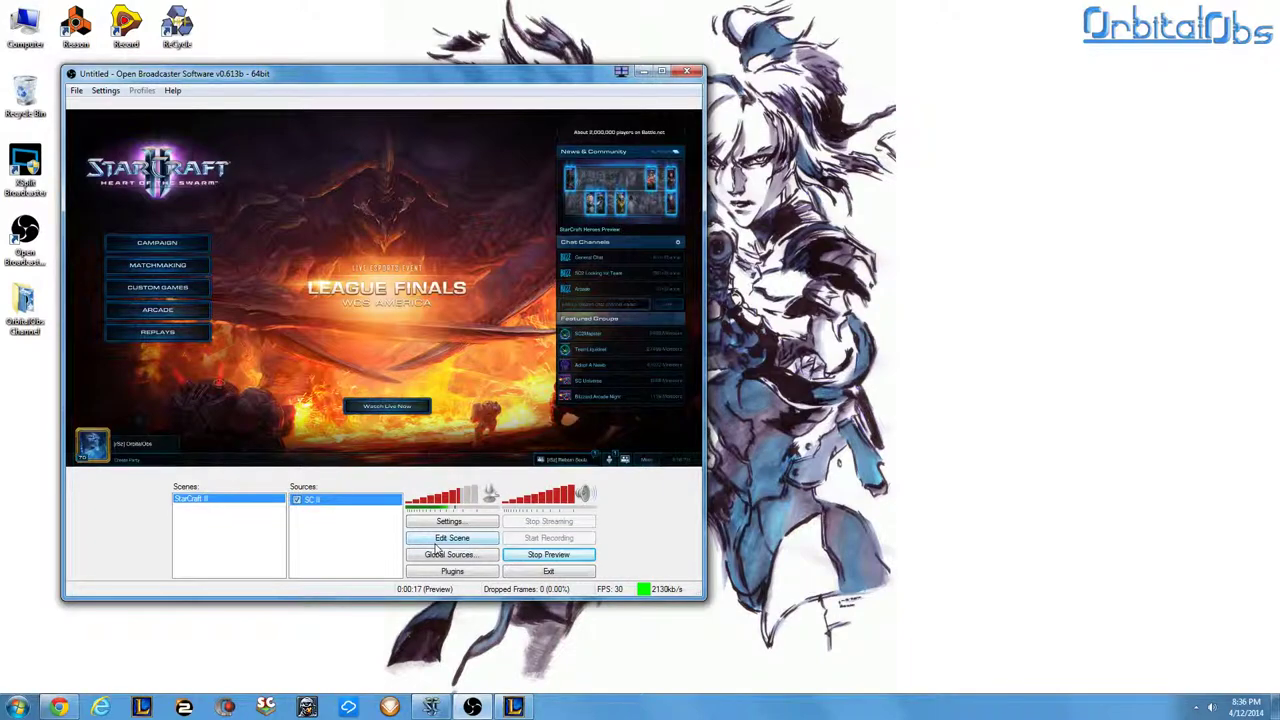
pyautogui.doubleClick(340, 73)
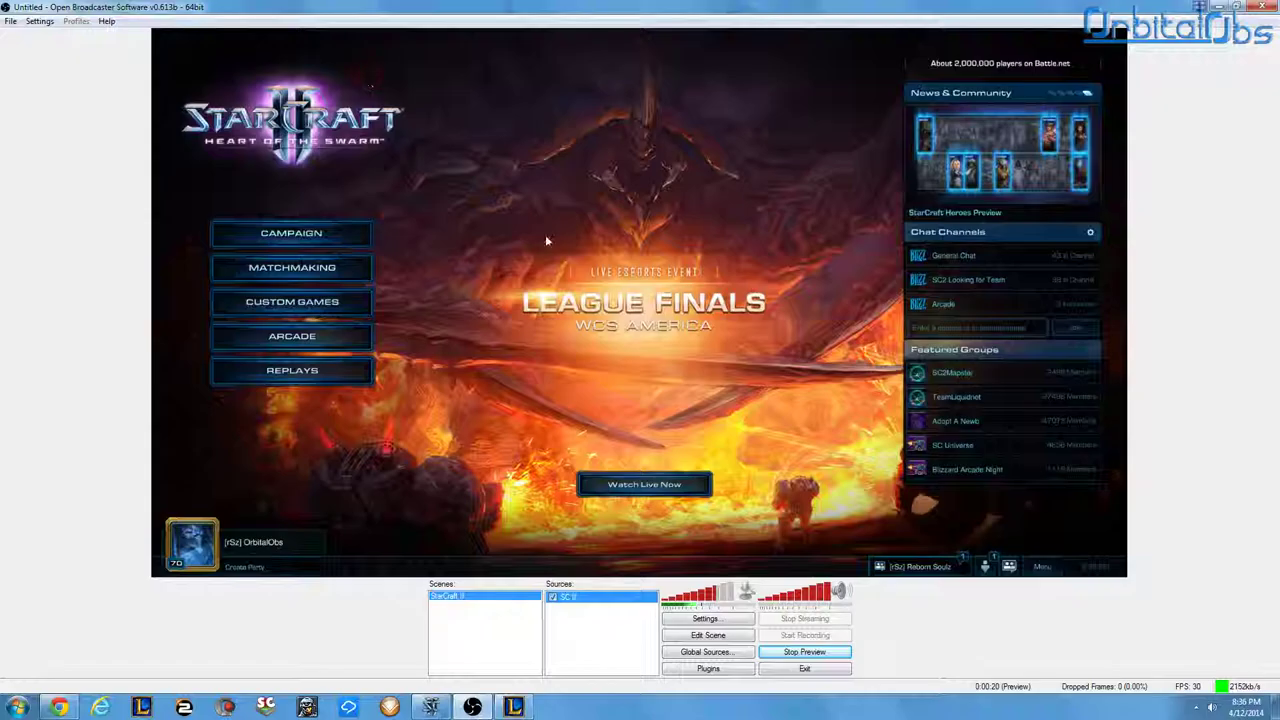
pyautogui.doubleClick(340, 5)
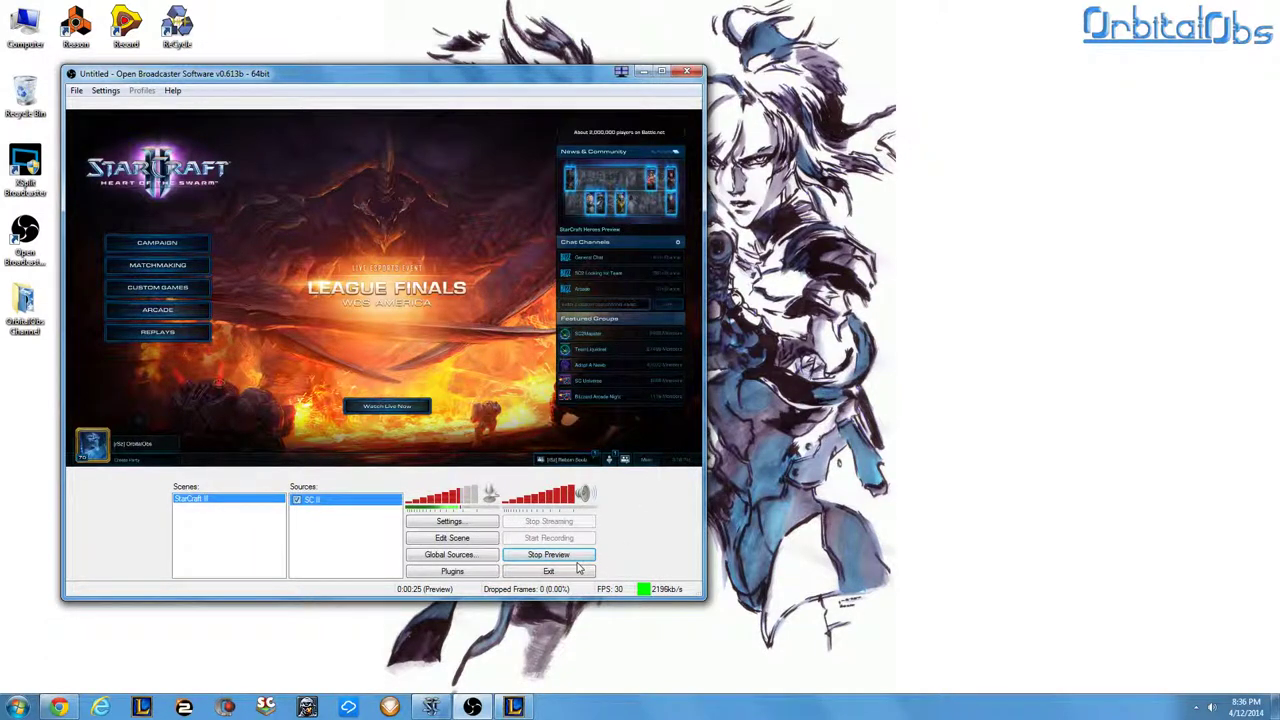
# Review the Twitch dashboard and its channel account menu, then minimize Chrome to reveal OBS
pyautogui.click(60, 708)
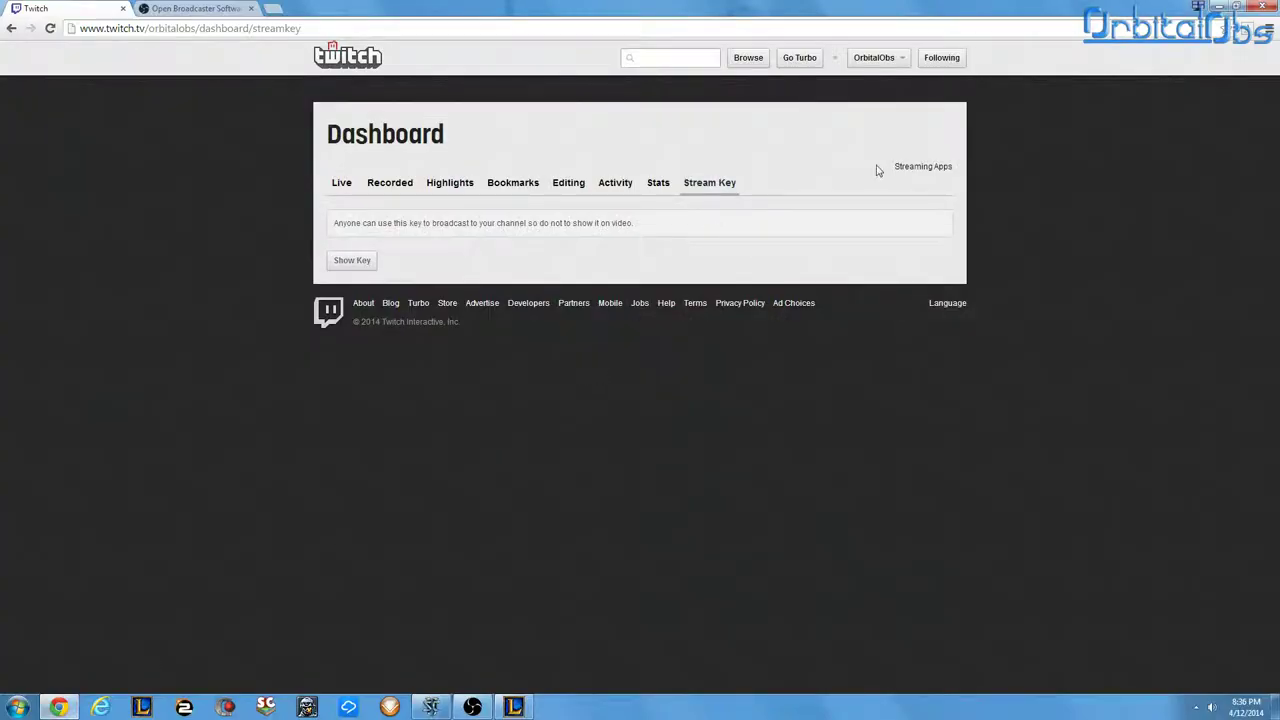
pyautogui.click(902, 62)
pyautogui.click(812, 125)
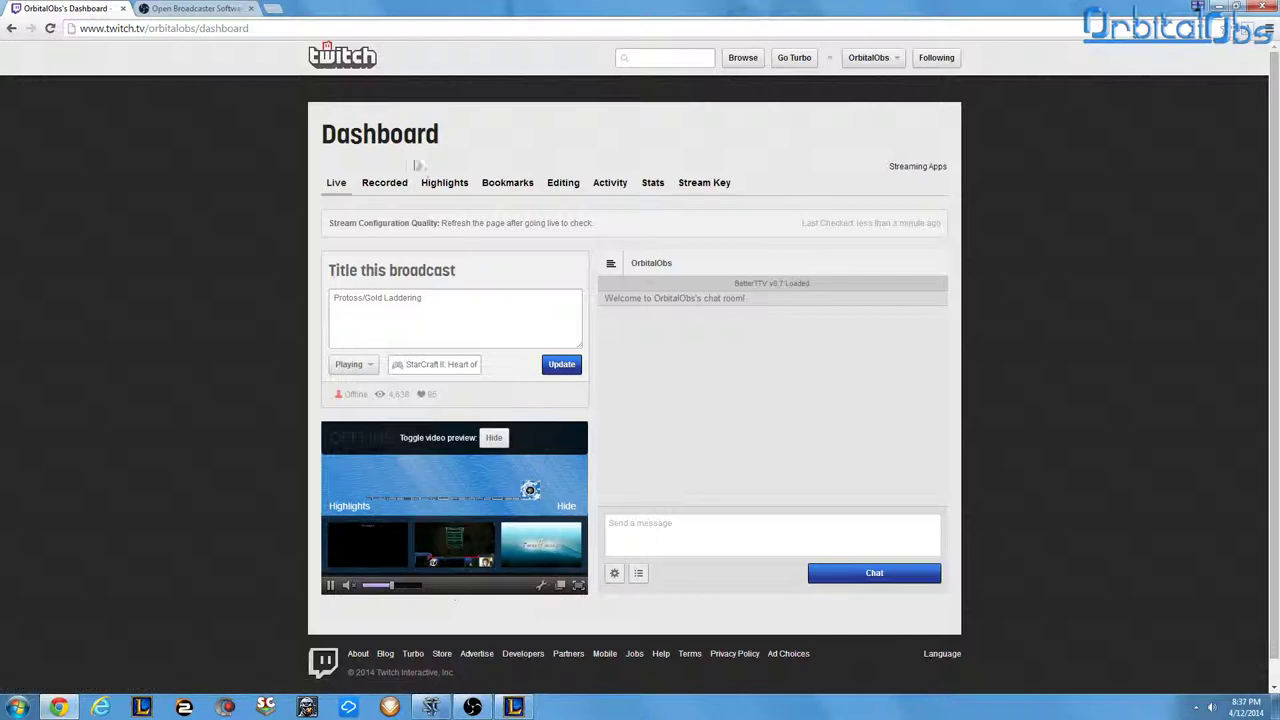
pyautogui.click(1220, 6)
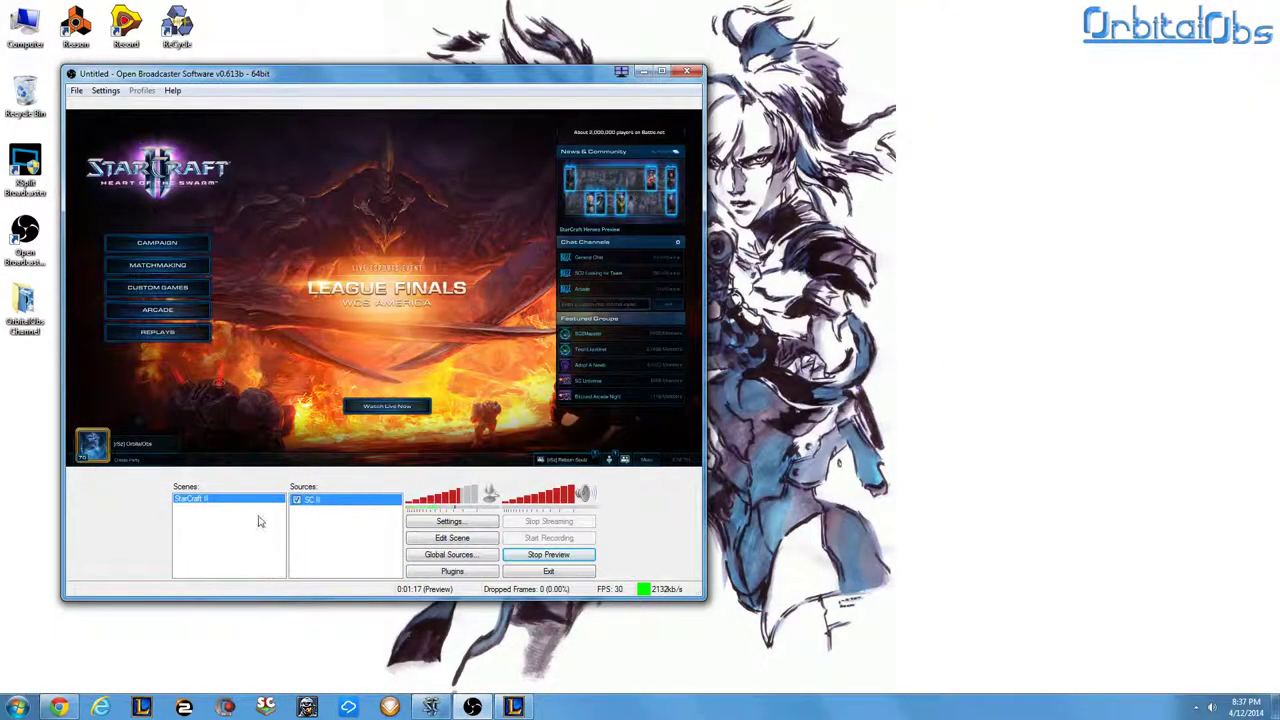
# Create a scene named 'LoL' from the Scenes list's Add Scene menu
pyautogui.click(228, 545)
pyautogui.rightClick(228, 538)
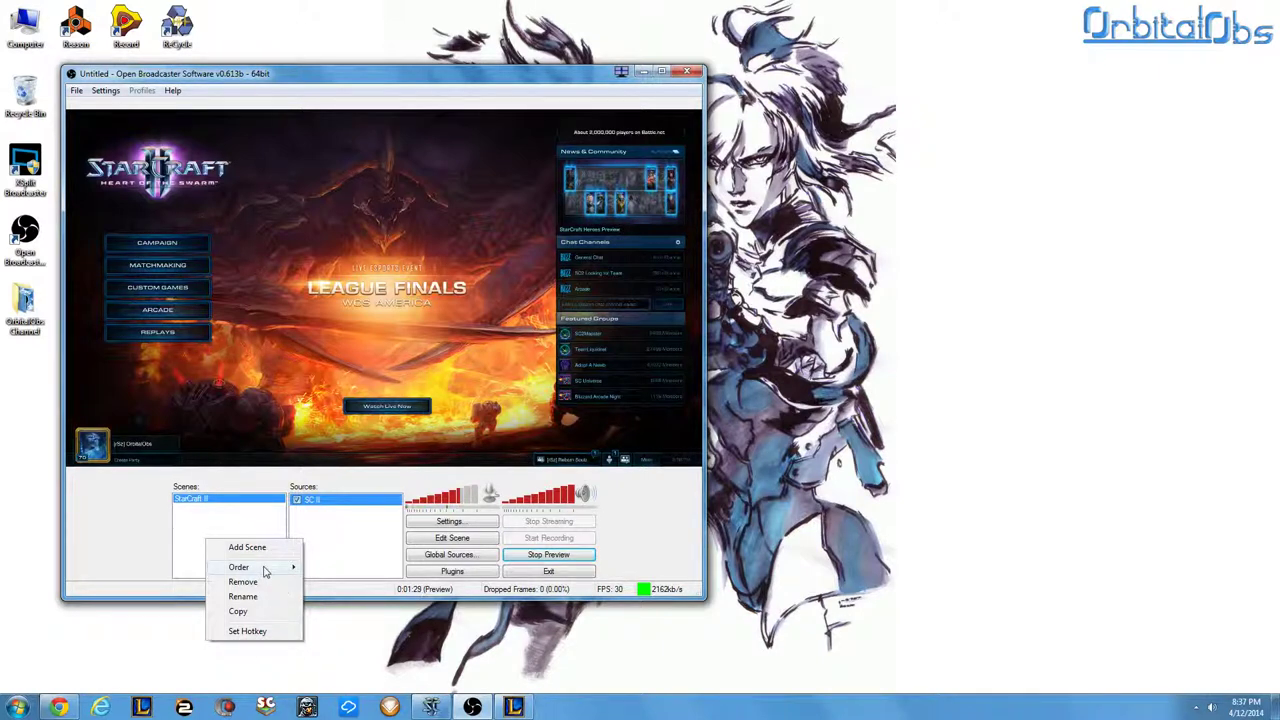
pyautogui.click(252, 548)
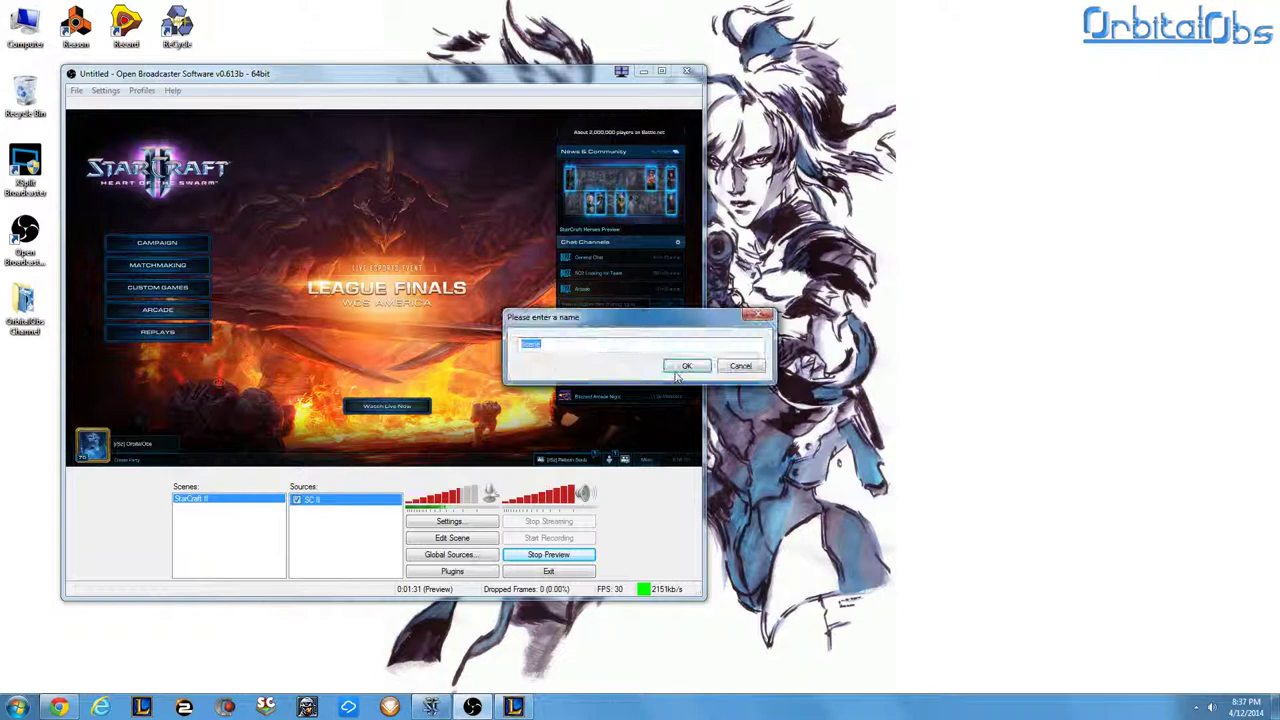
pyautogui.write('LoL')
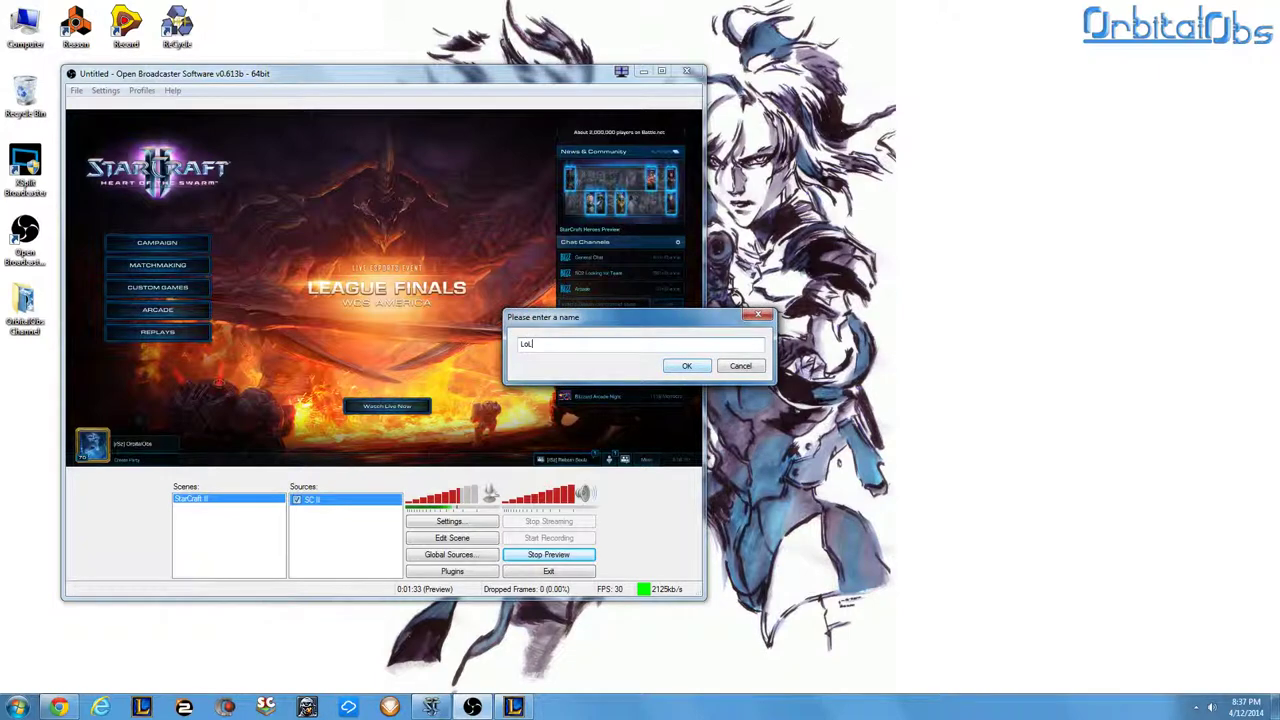
pyautogui.click(674, 366)
pyautogui.rightClick(322, 523)
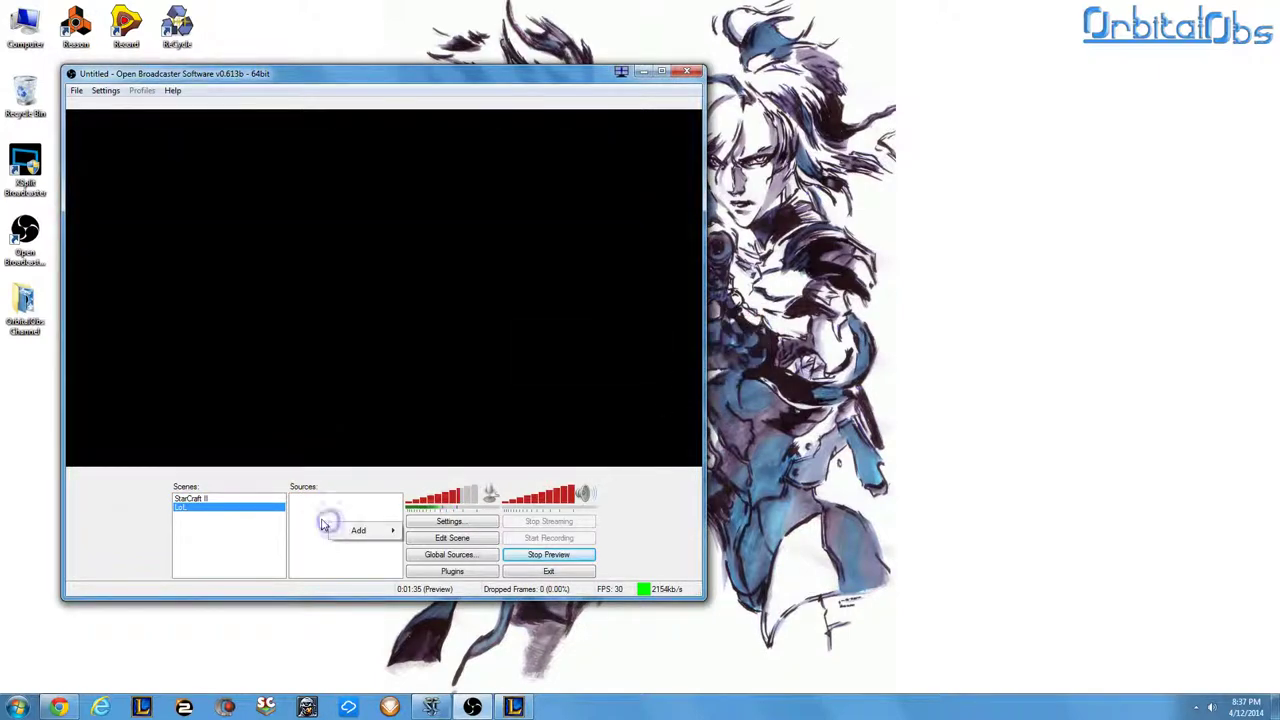
pyautogui.moveTo(358, 530)
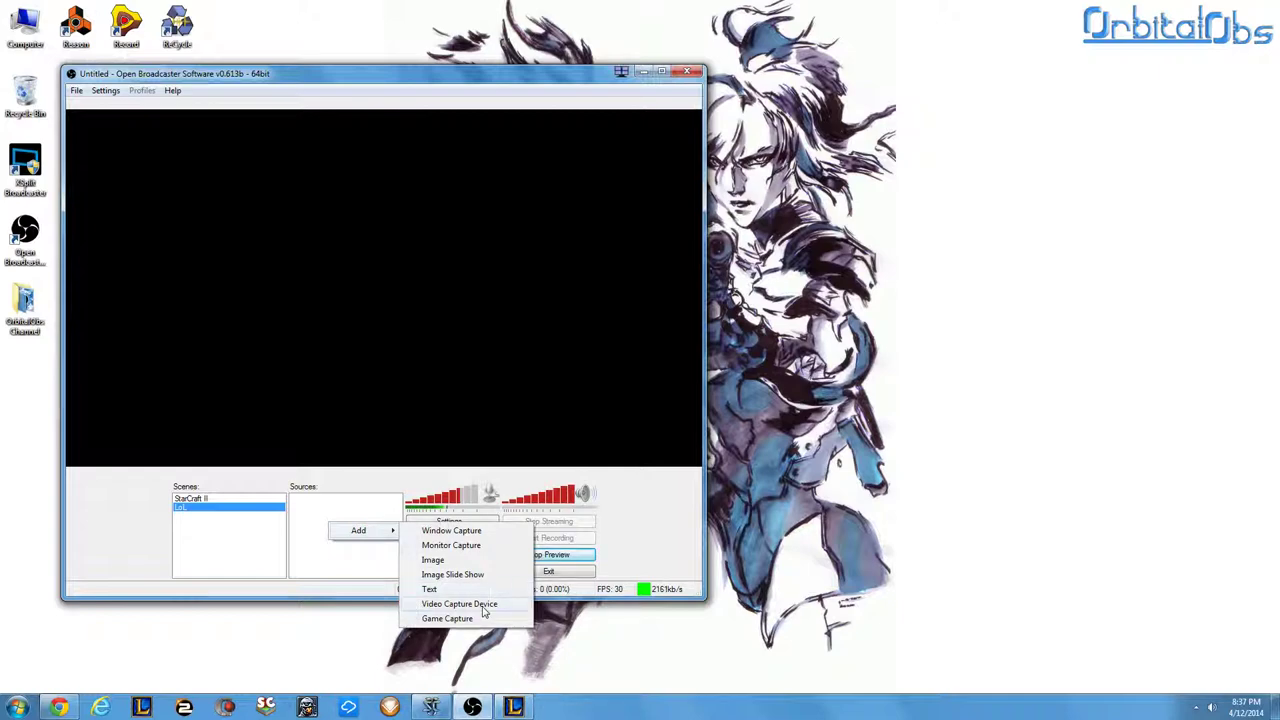
# Add a Game Capture source 'LoL Window Mode' capturing the LoLClient PvP.net Client application
pyautogui.click(484, 610)
pyautogui.click(746, 366)
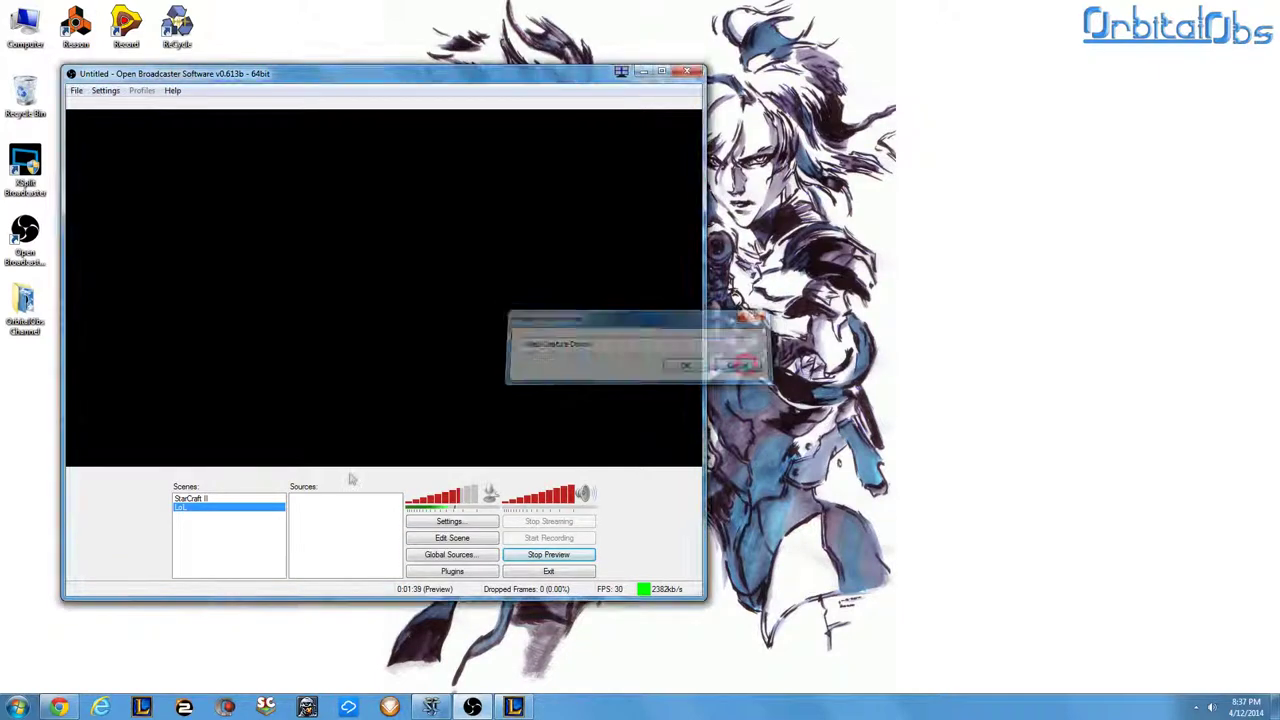
pyautogui.rightClick(345, 504)
pyautogui.moveTo(375, 511)
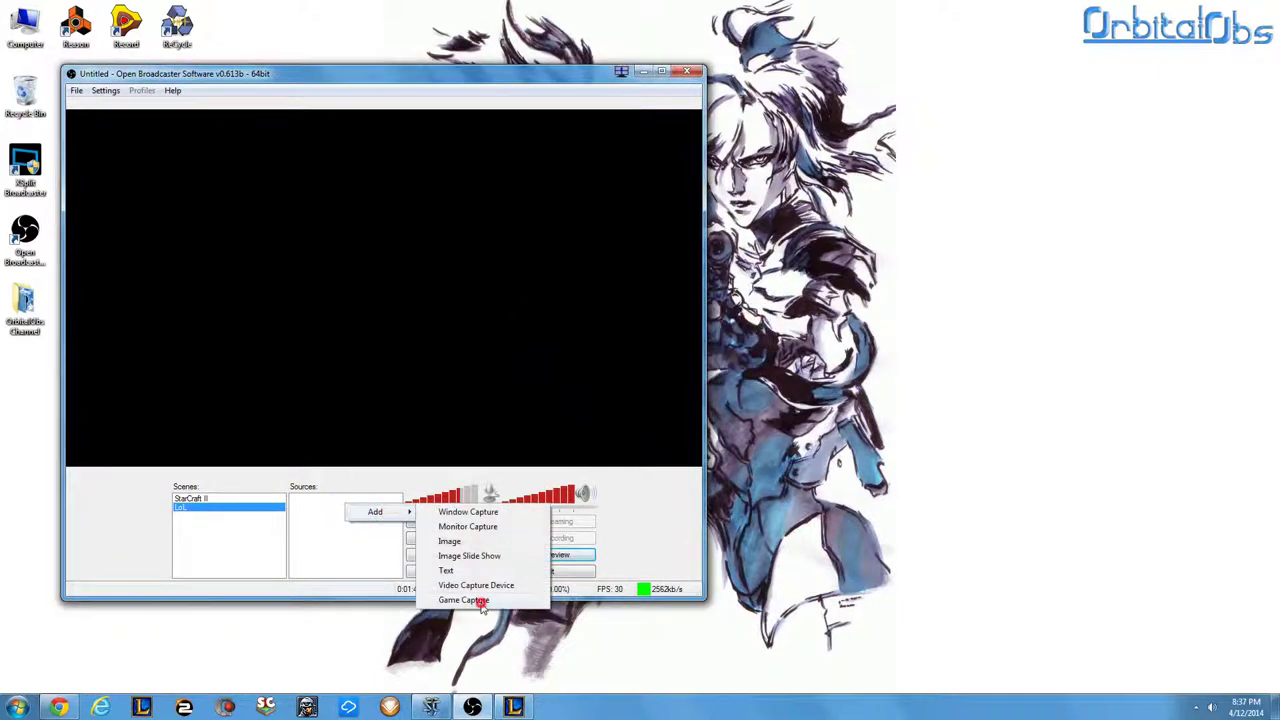
pyautogui.click(463, 600)
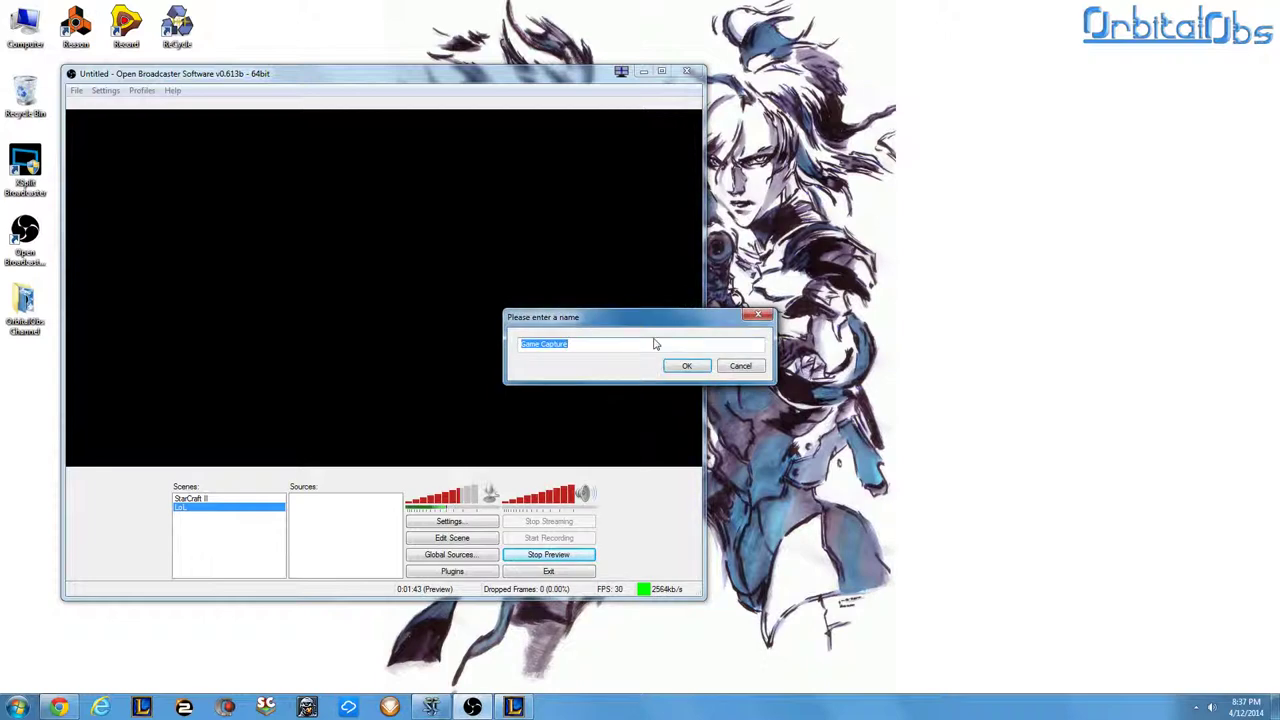
pyautogui.write('LoL')
pyautogui.write('de')
pyautogui.press('Return')
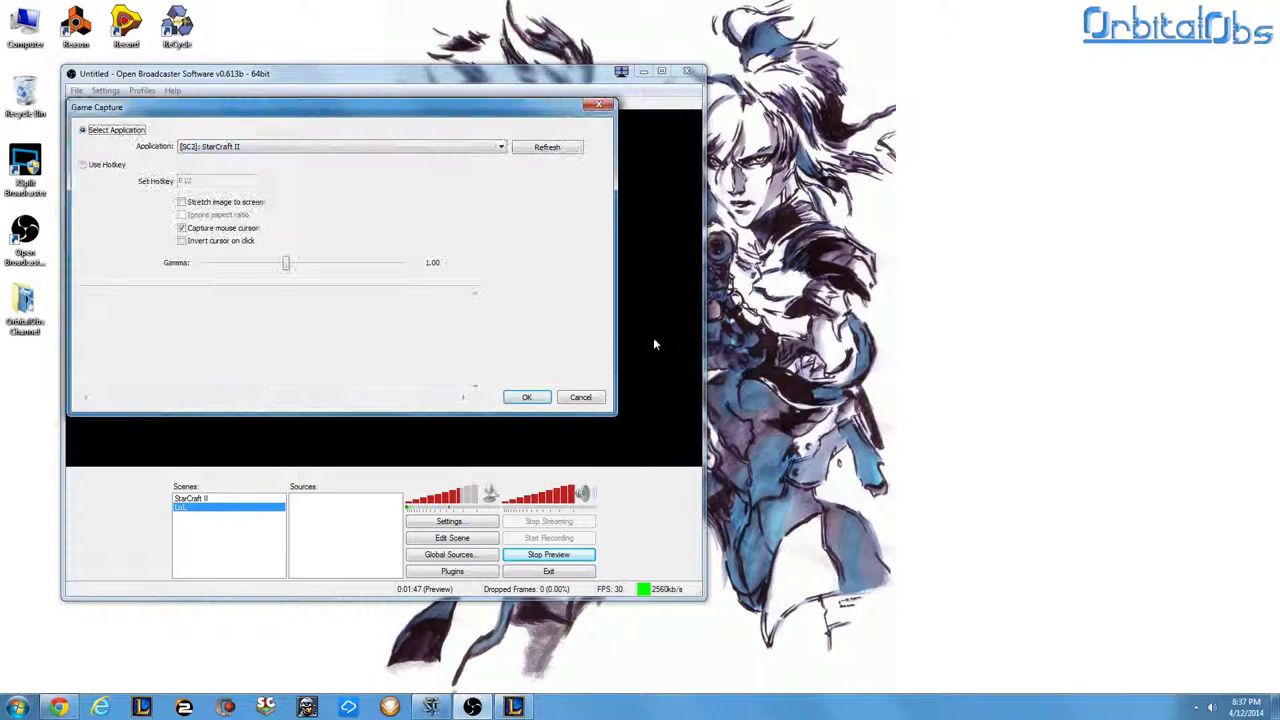
pyautogui.click(313, 147)
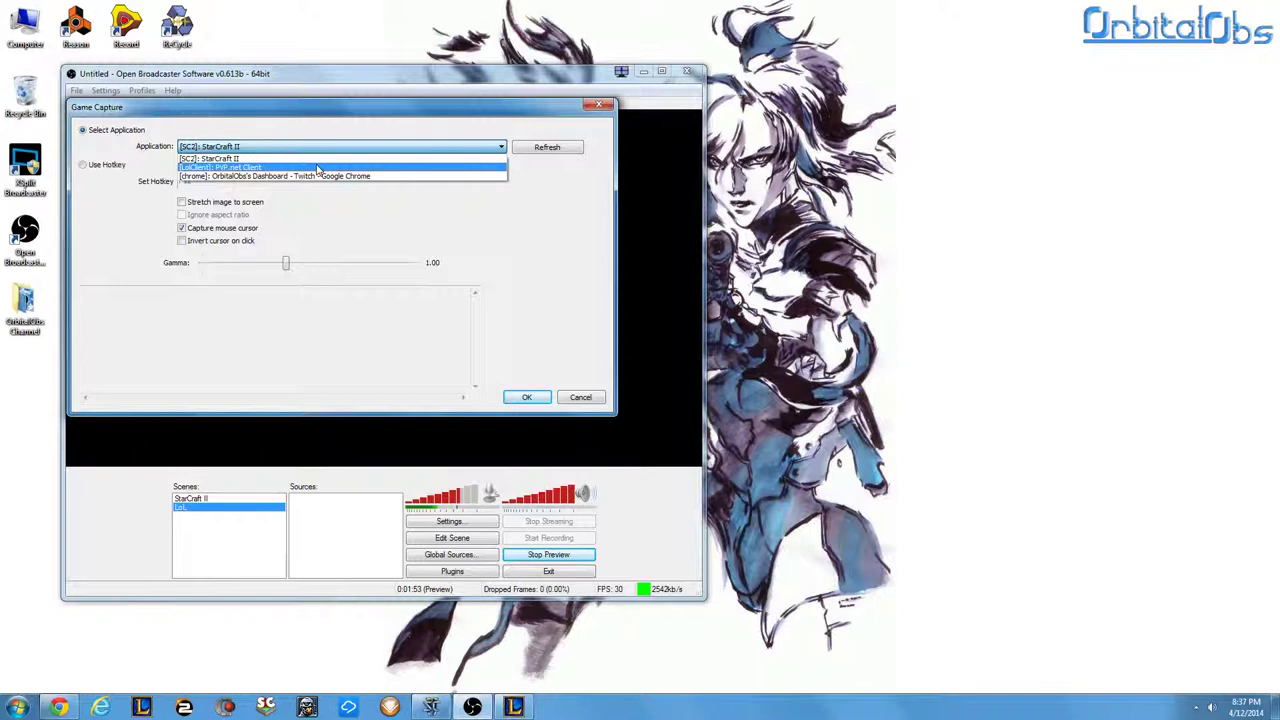
pyautogui.click(318, 168)
pyautogui.click(512, 396)
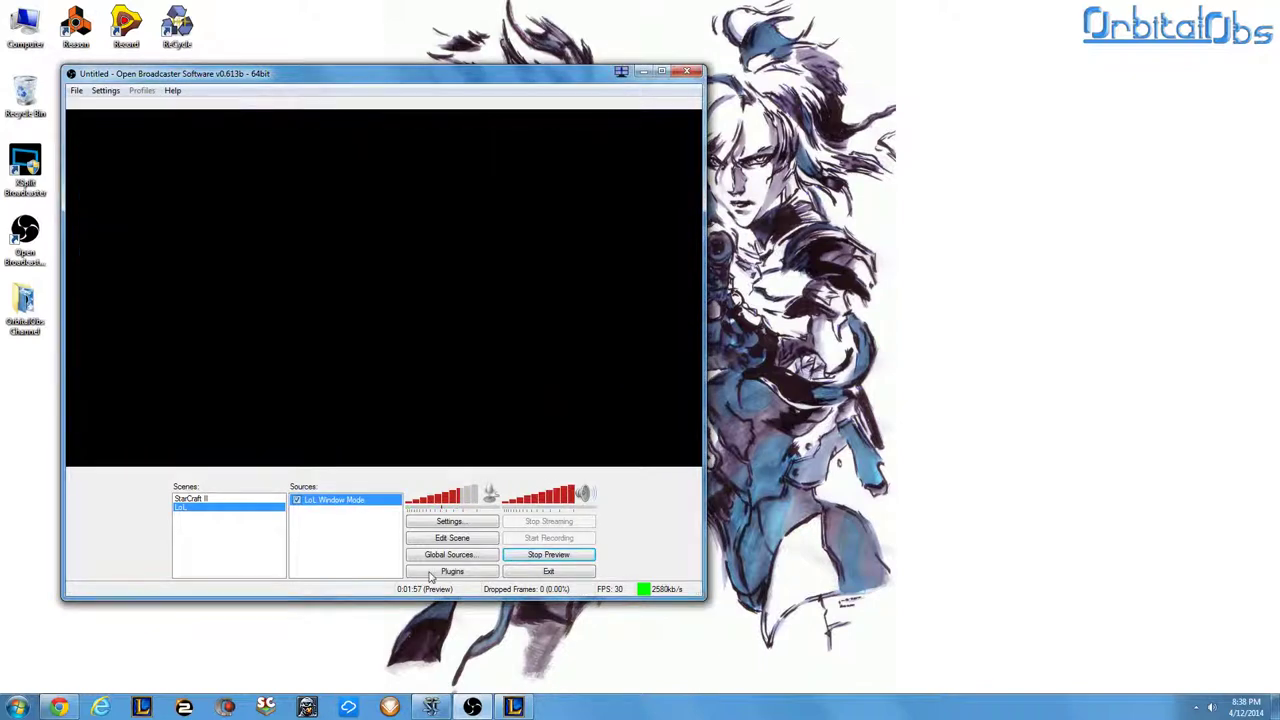
pyautogui.click(513, 707)
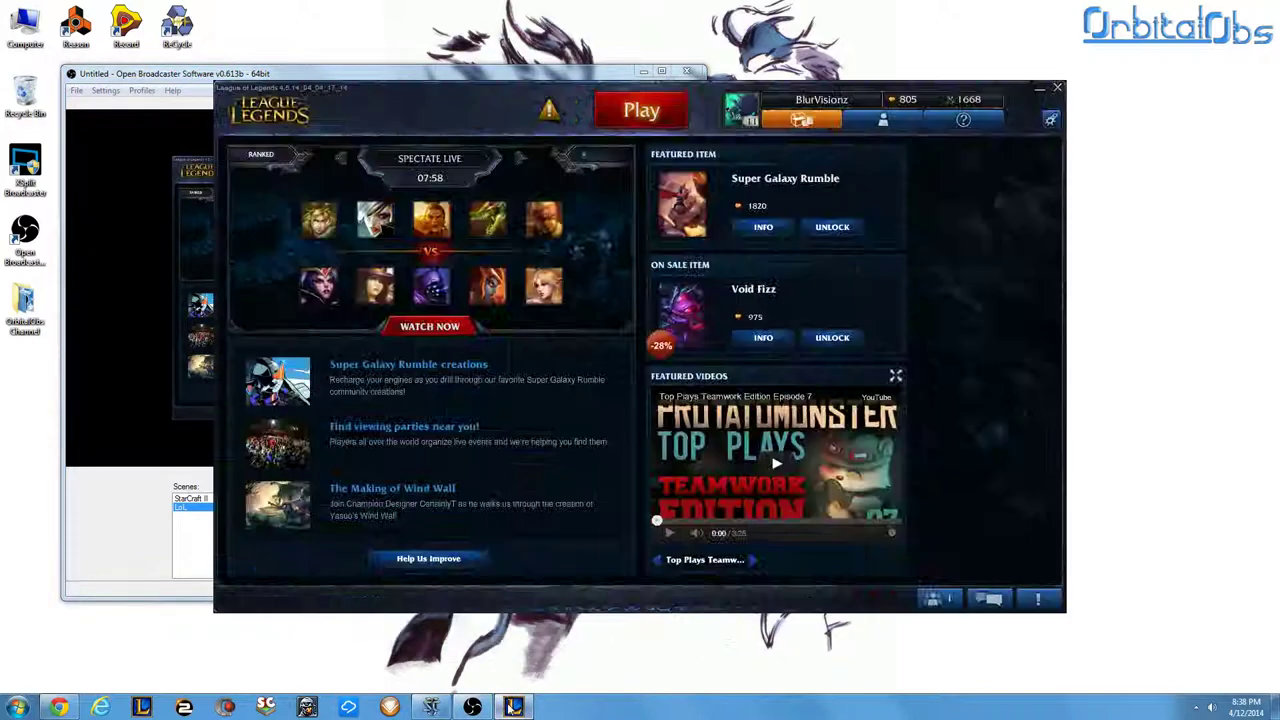
pyautogui.click(513, 707)
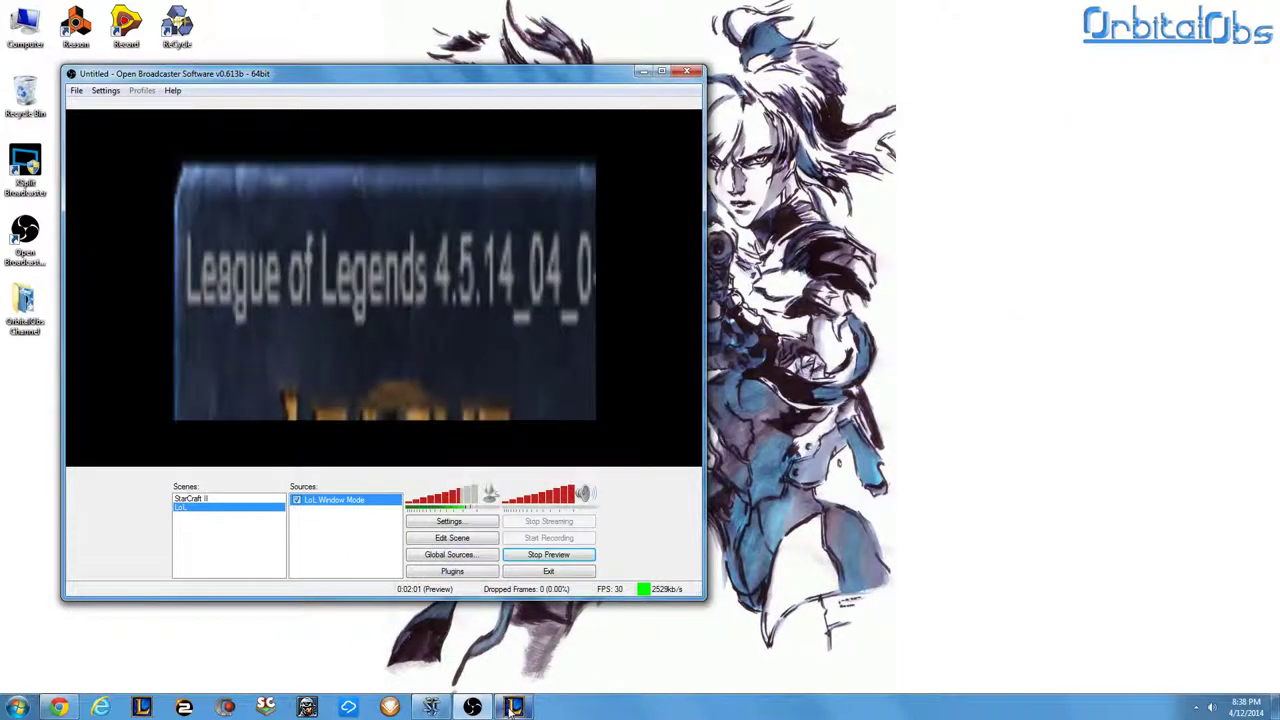
pyautogui.click(513, 707)
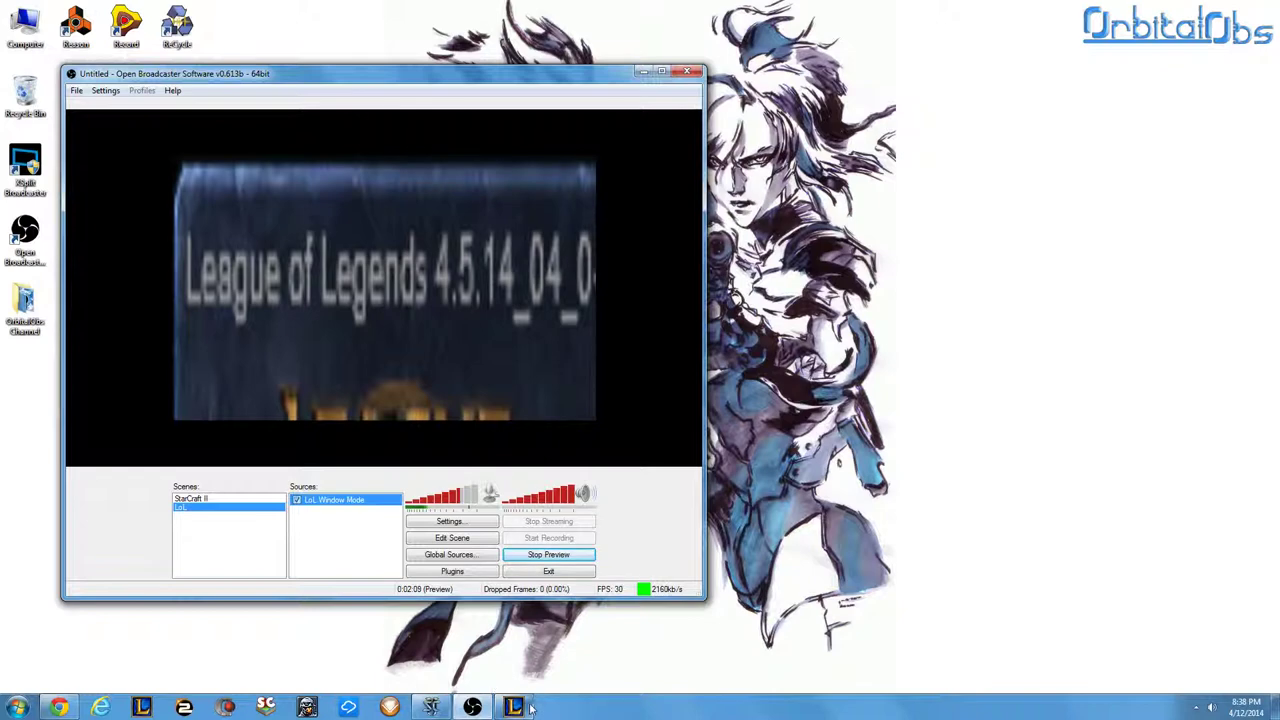
pyautogui.click(515, 707)
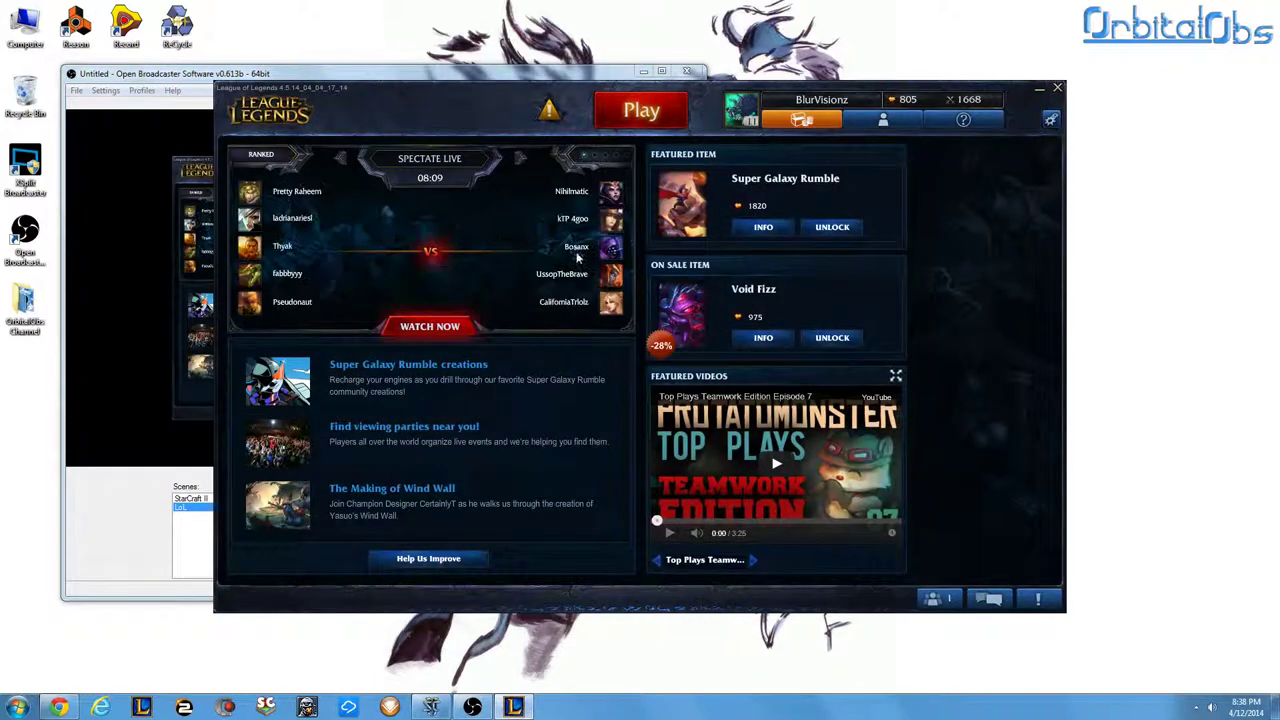
pyautogui.click(130, 558)
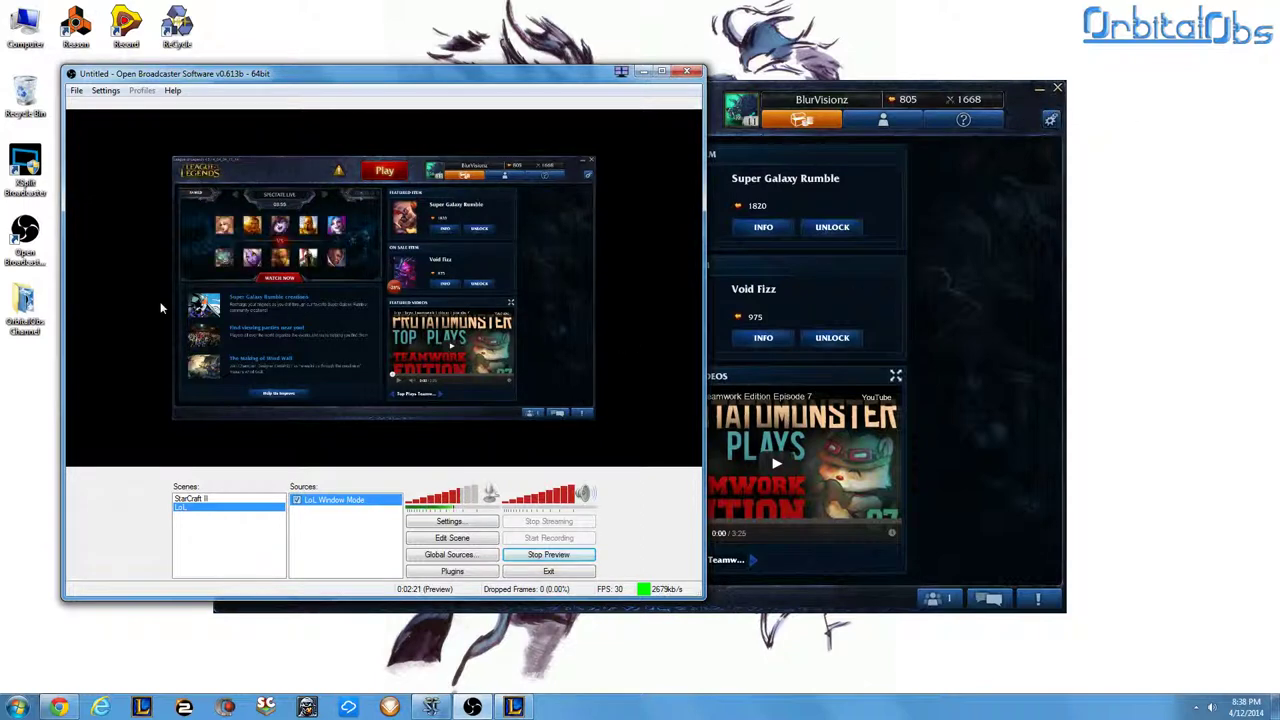
pyautogui.click(1039, 90)
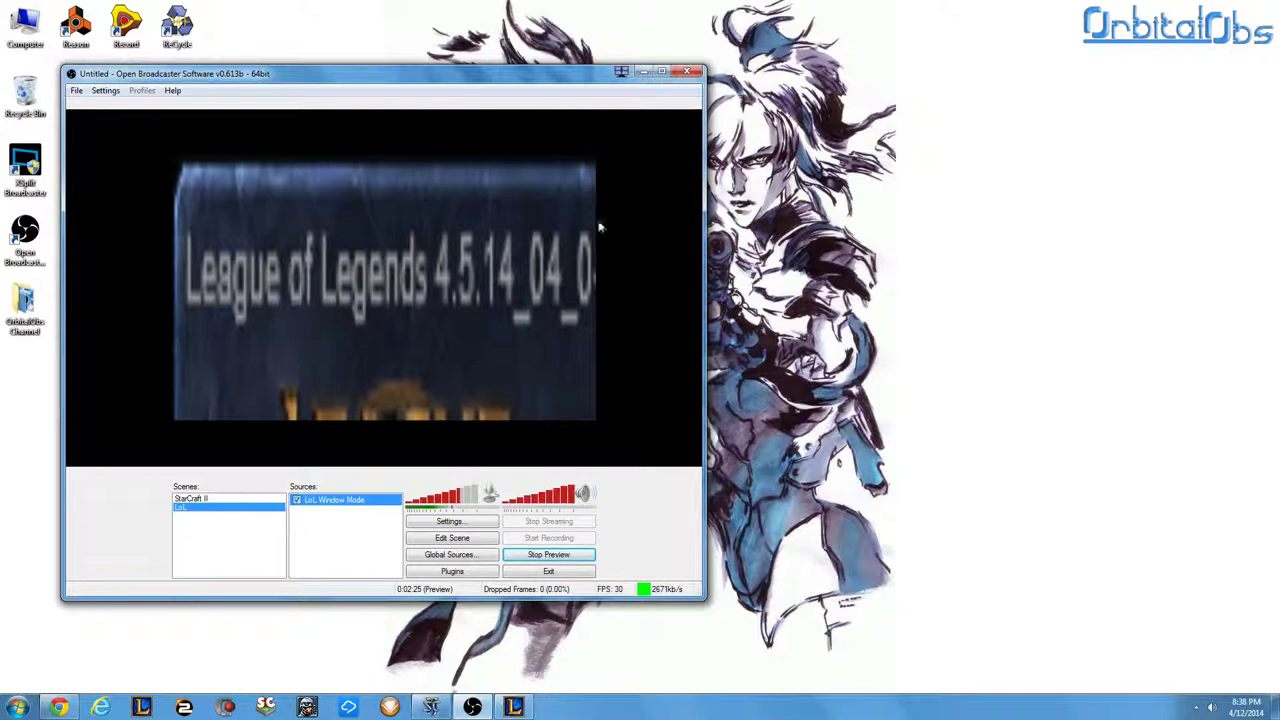
pyautogui.click(513, 707)
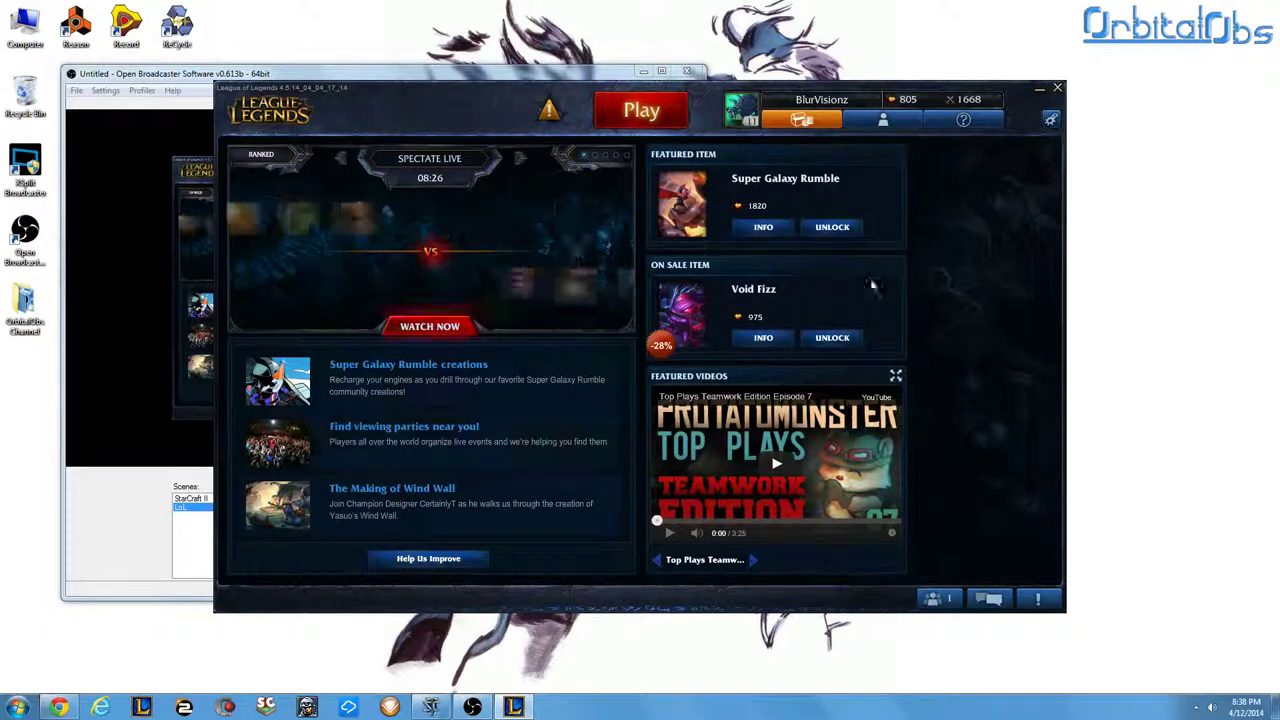
# Start a Game Capture source 'LoL Full Screen', view its application list, then close it unsaved
pyautogui.click(166, 592)
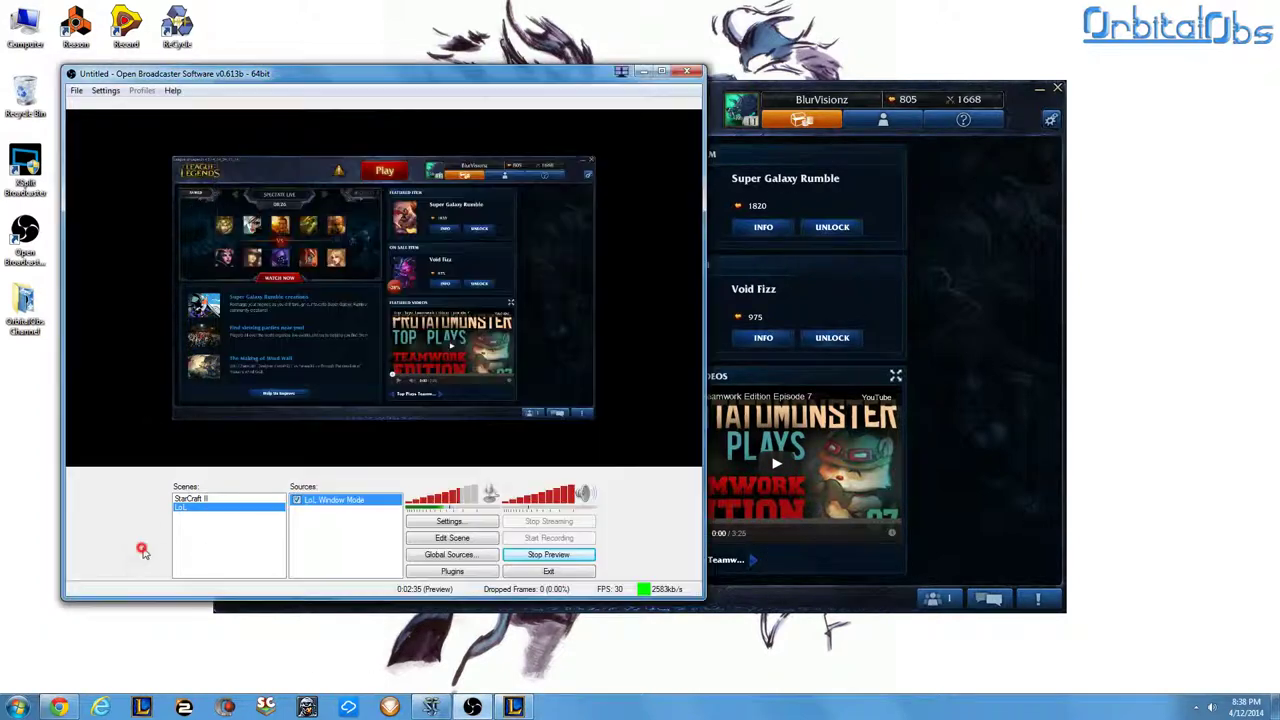
pyautogui.rightClick(350, 530)
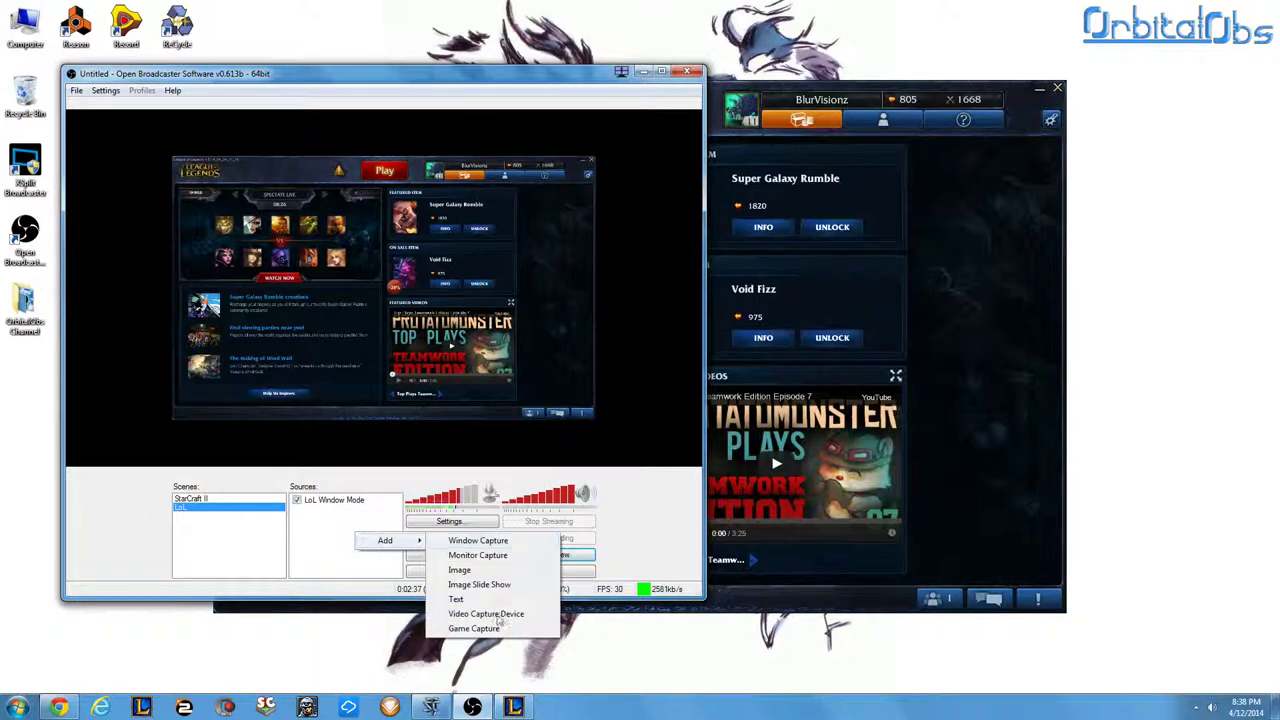
pyautogui.click(474, 628)
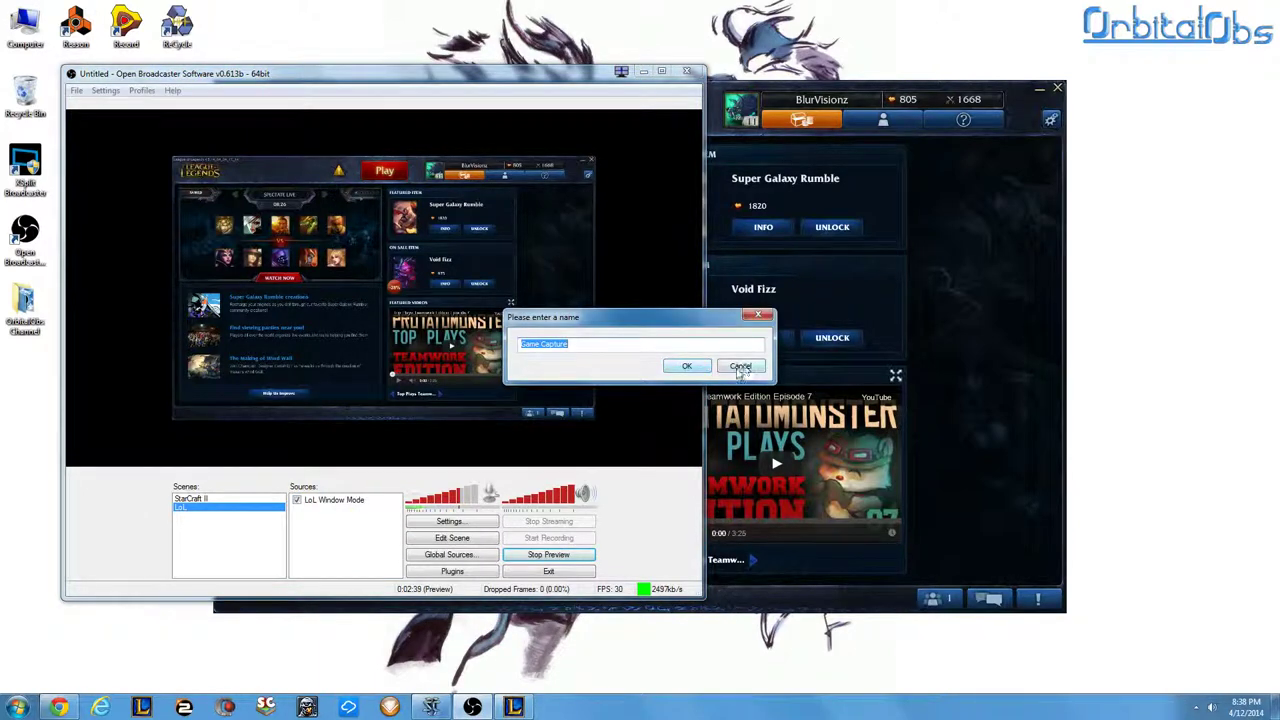
pyautogui.write('LoL Full S')
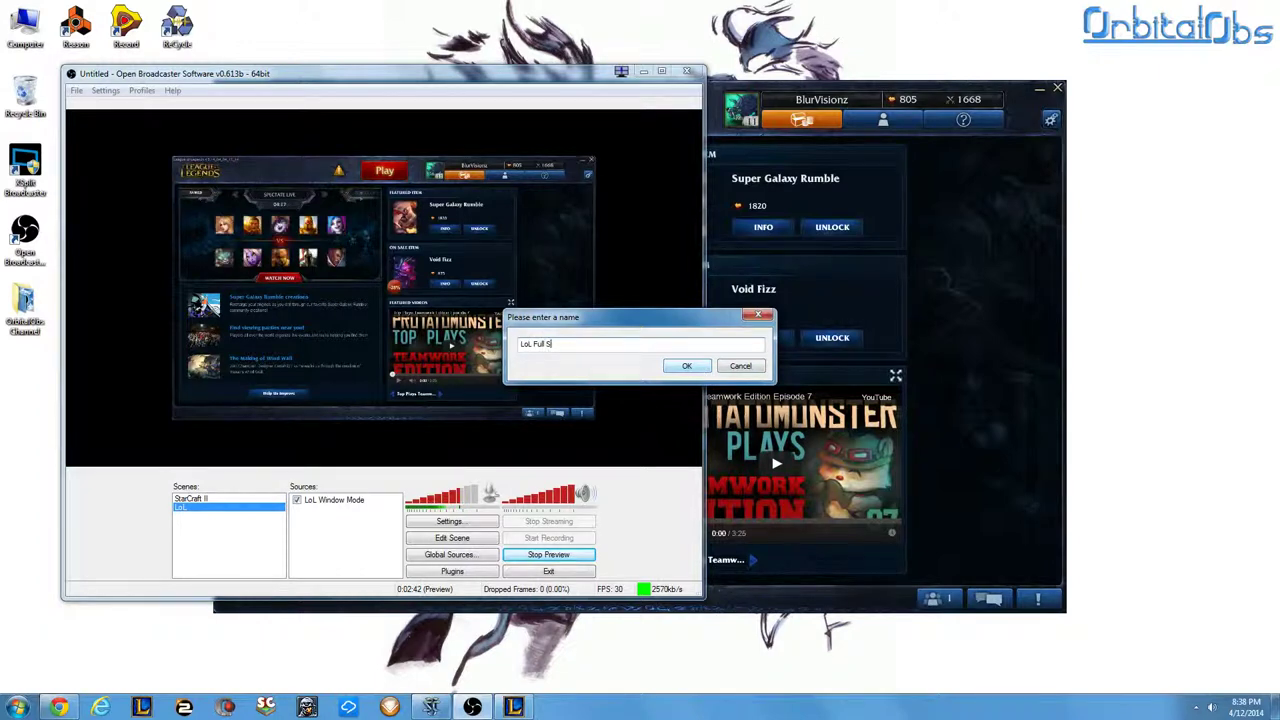
pyautogui.write('creen')
pyautogui.click(700, 368)
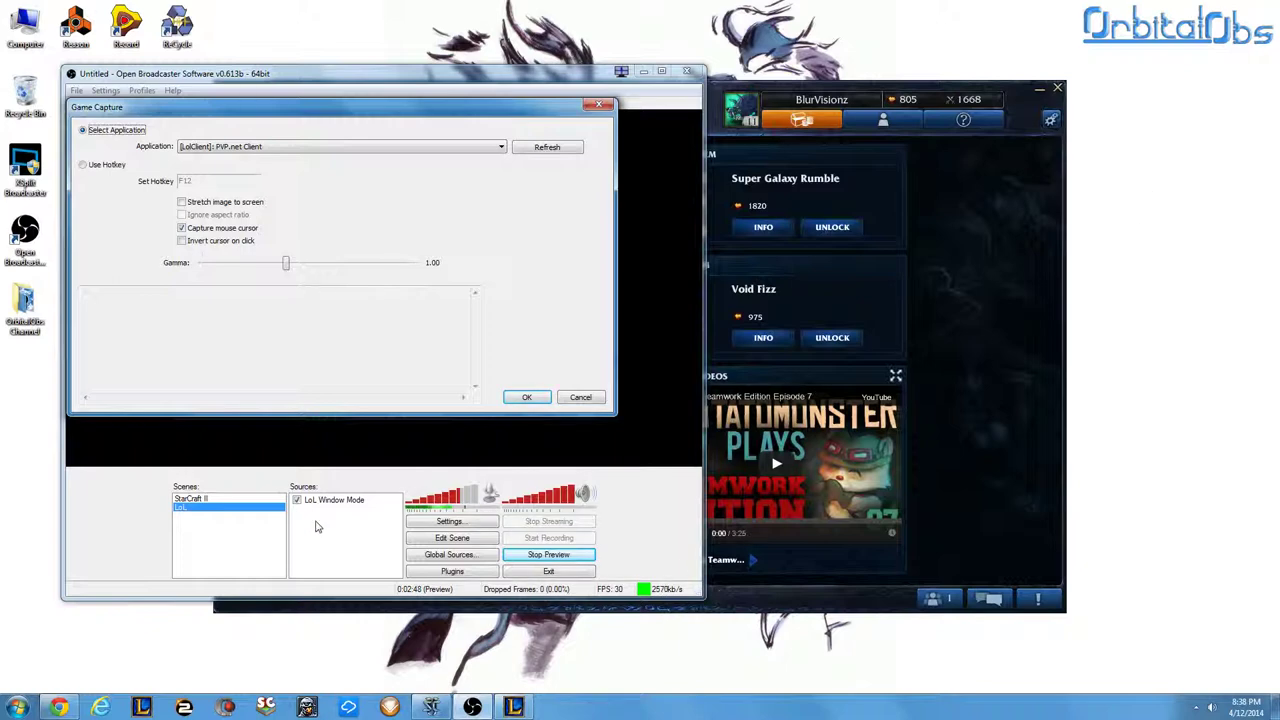
pyautogui.click(296, 148)
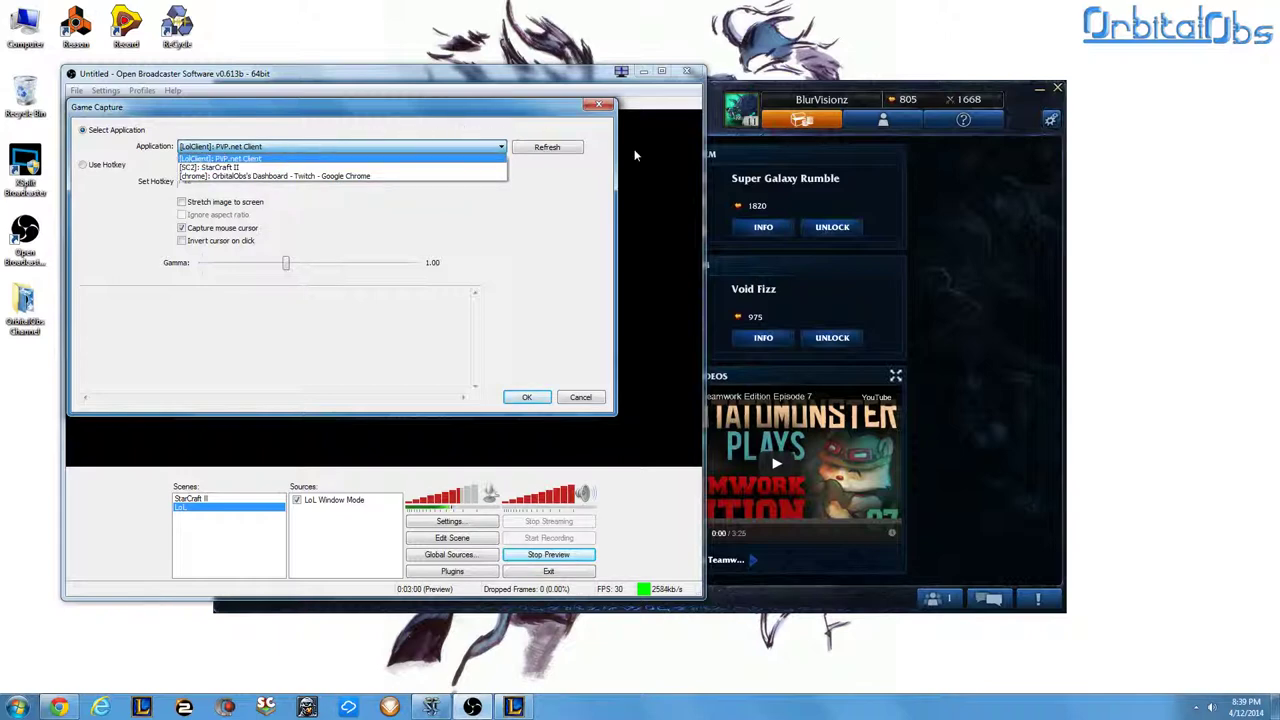
pyautogui.click(598, 104)
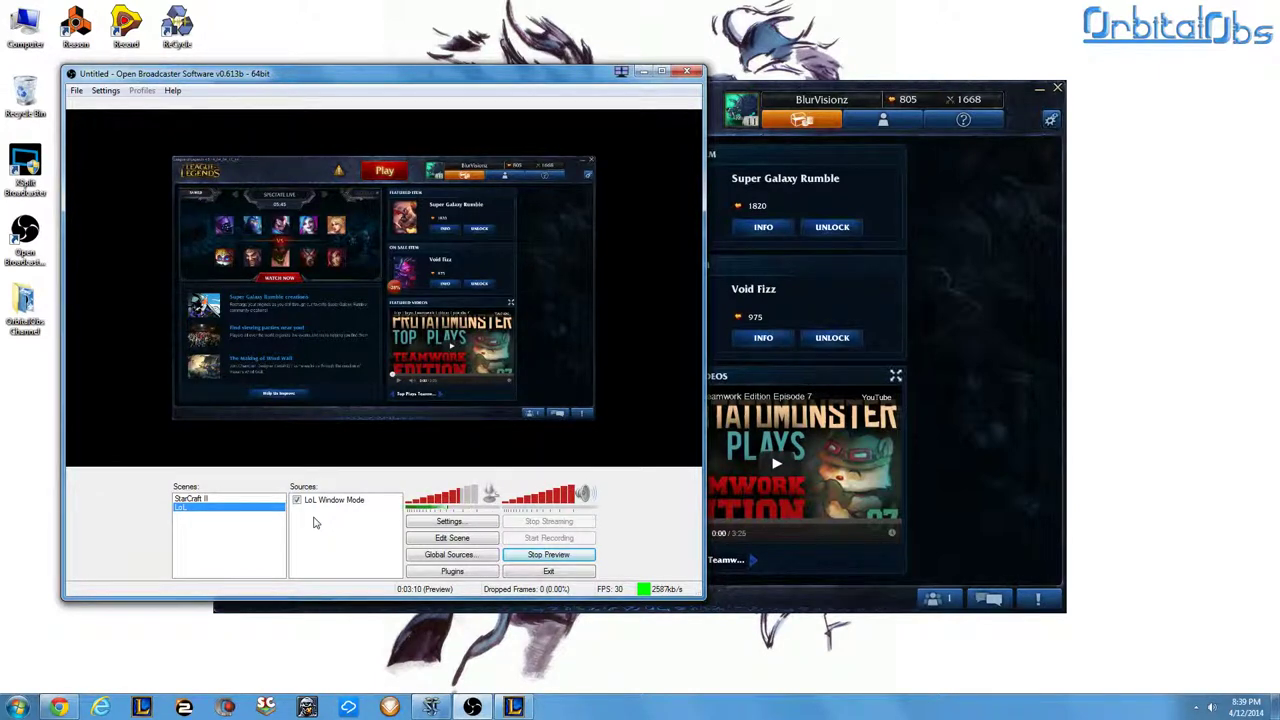
# Select the StarCraft II scene and view its preview maximized, then restore the window
pyautogui.click(240, 499)
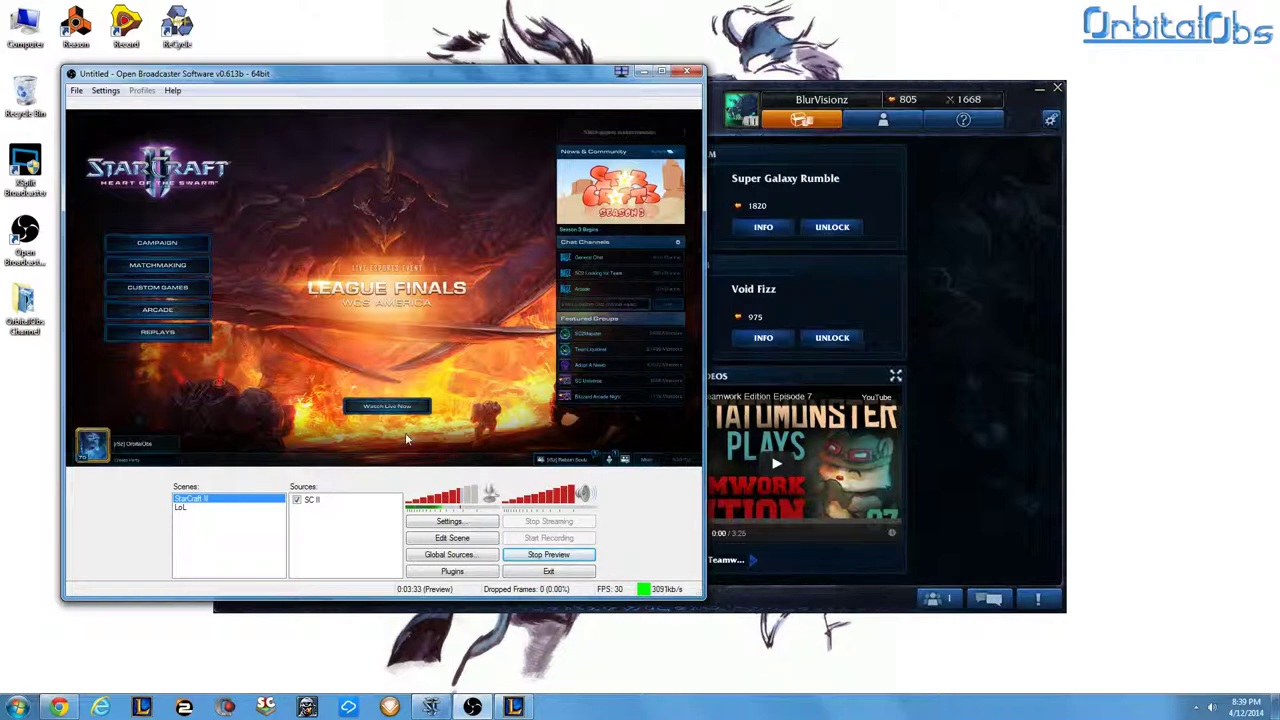
pyautogui.doubleClick(469, 76)
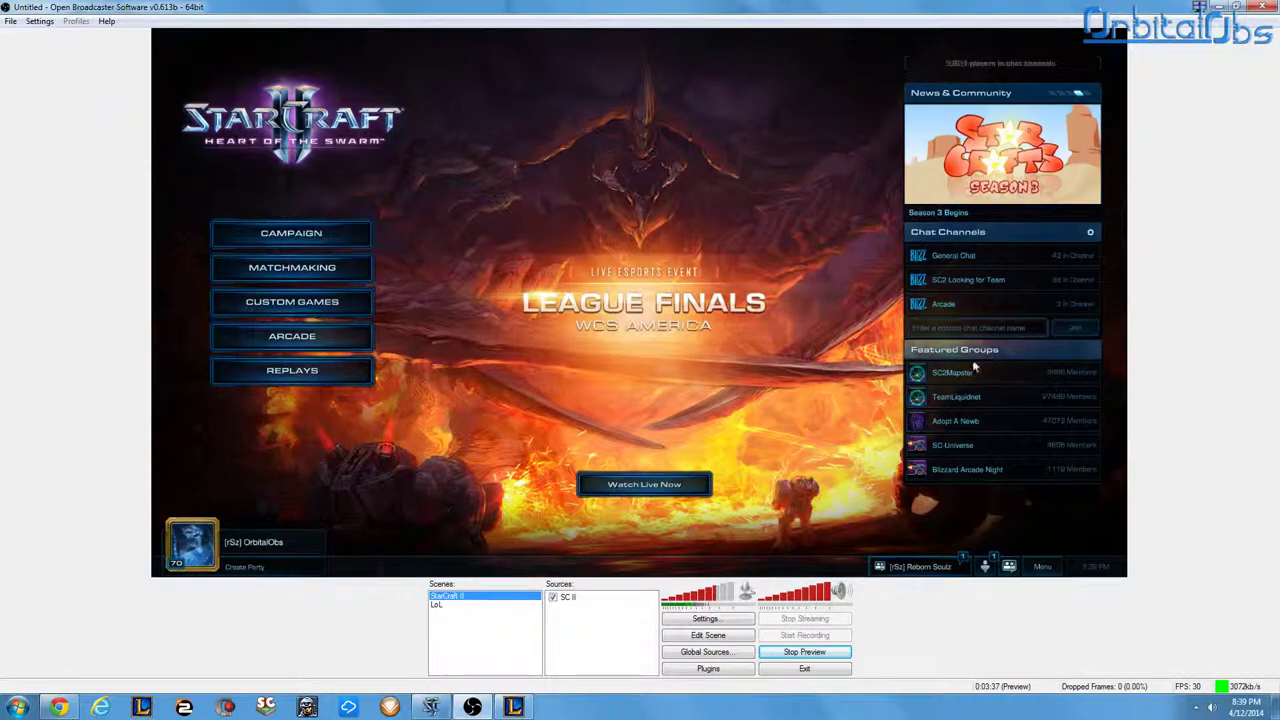
pyautogui.doubleClick(763, 7)
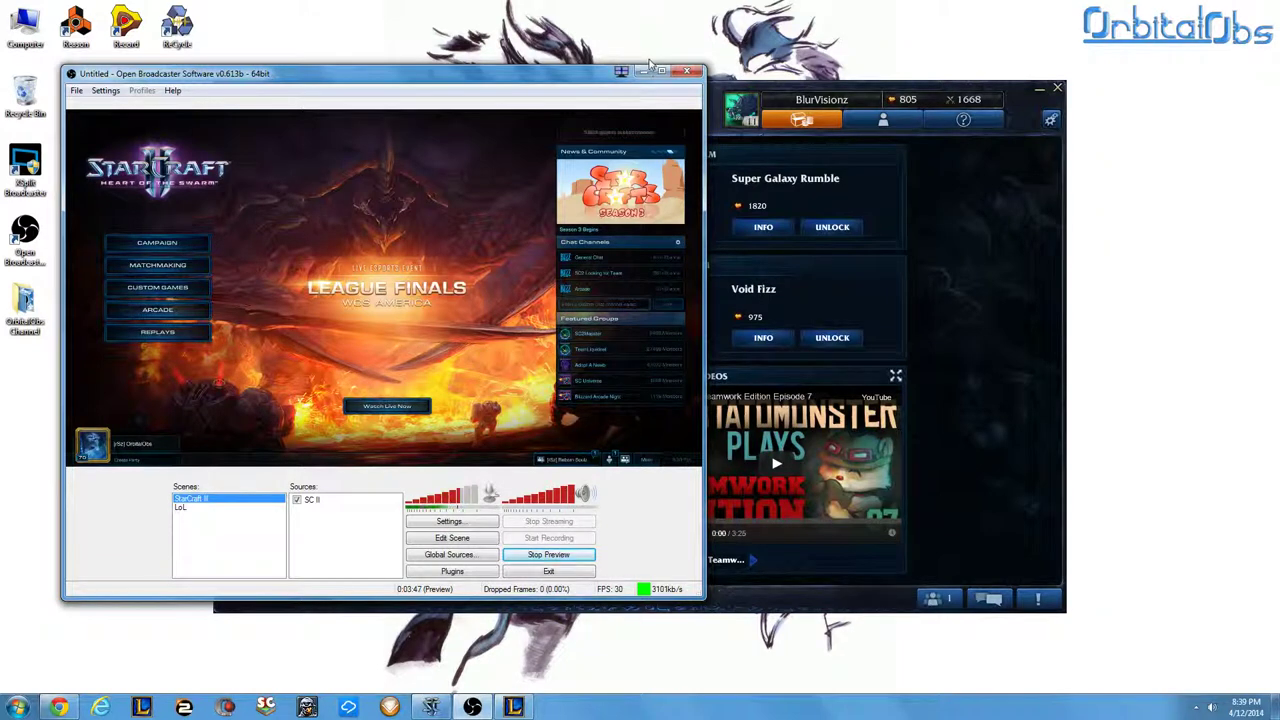
pyautogui.click(185, 541)
# Add a third scene called 'Intro Graphic' through the Scenes list menu
pyautogui.rightClick(215, 528)
pyautogui.moveTo(249, 554)
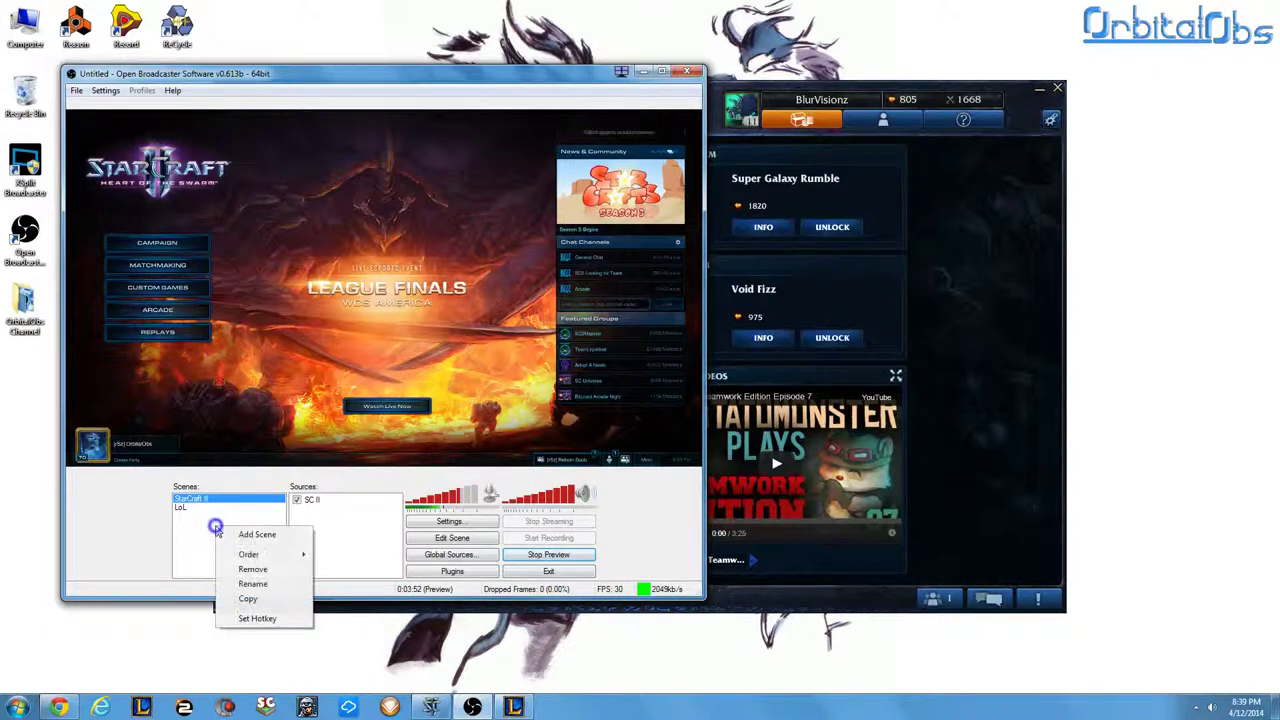
pyautogui.click(271, 536)
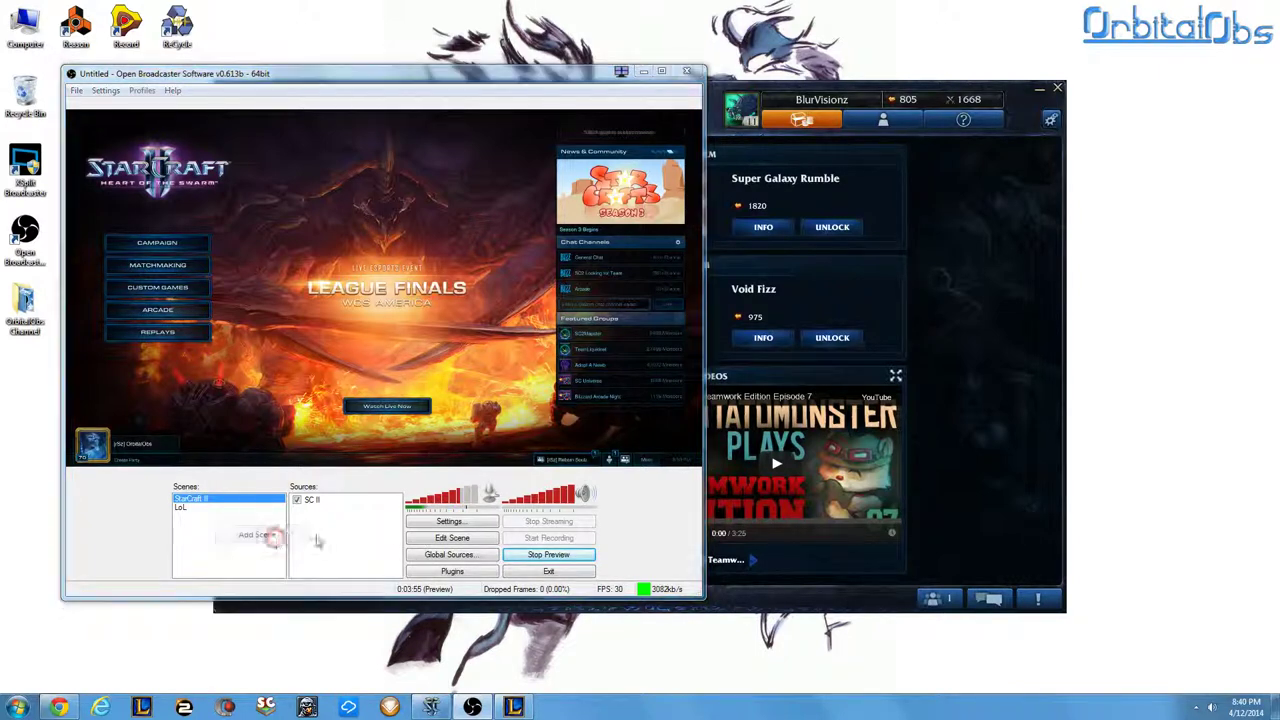
pyautogui.write('Intro')
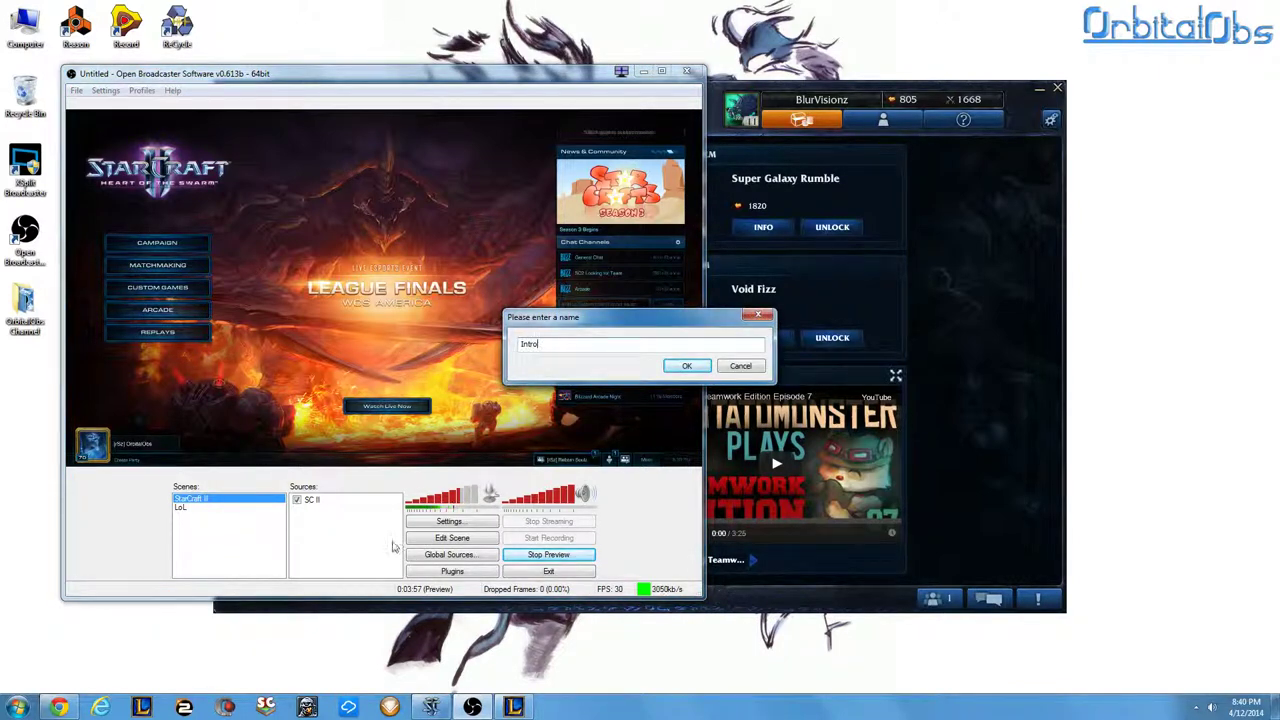
pyautogui.write(' Graphic')
pyautogui.press('Return')
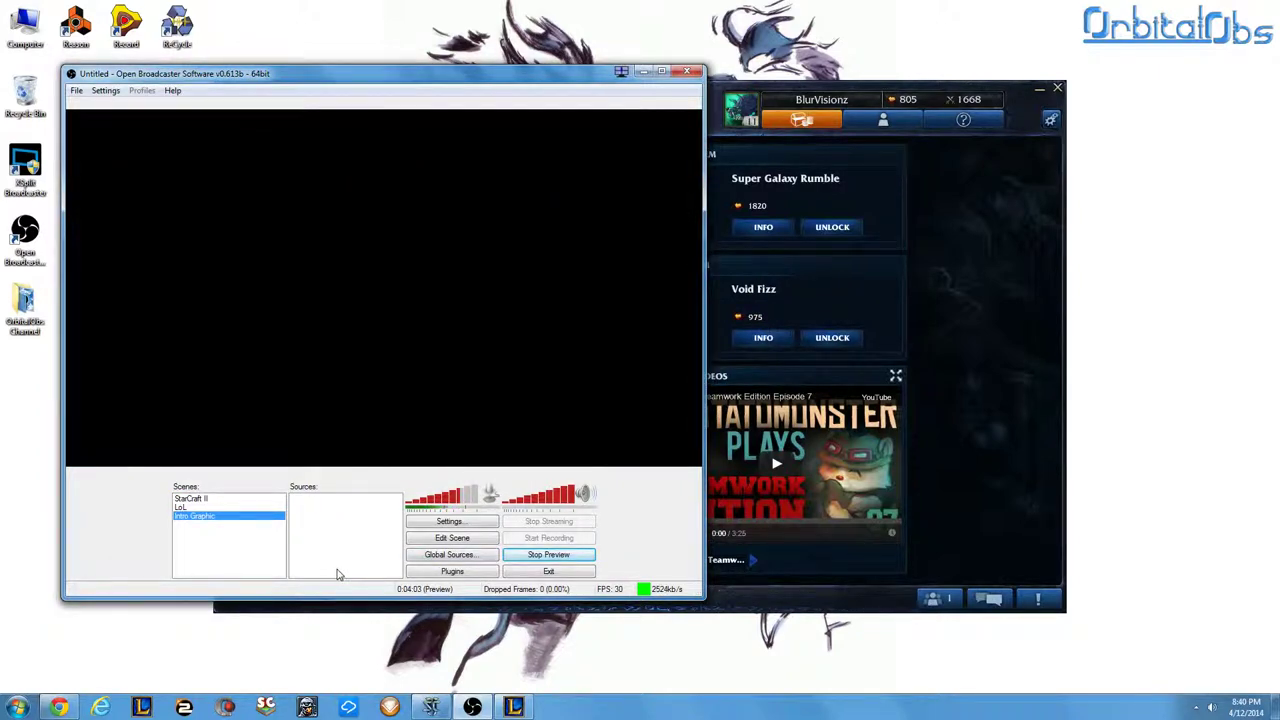
# Add an Image source to Intro Graphic pointing to the TwitchBanner image file
pyautogui.rightClick(340, 538)
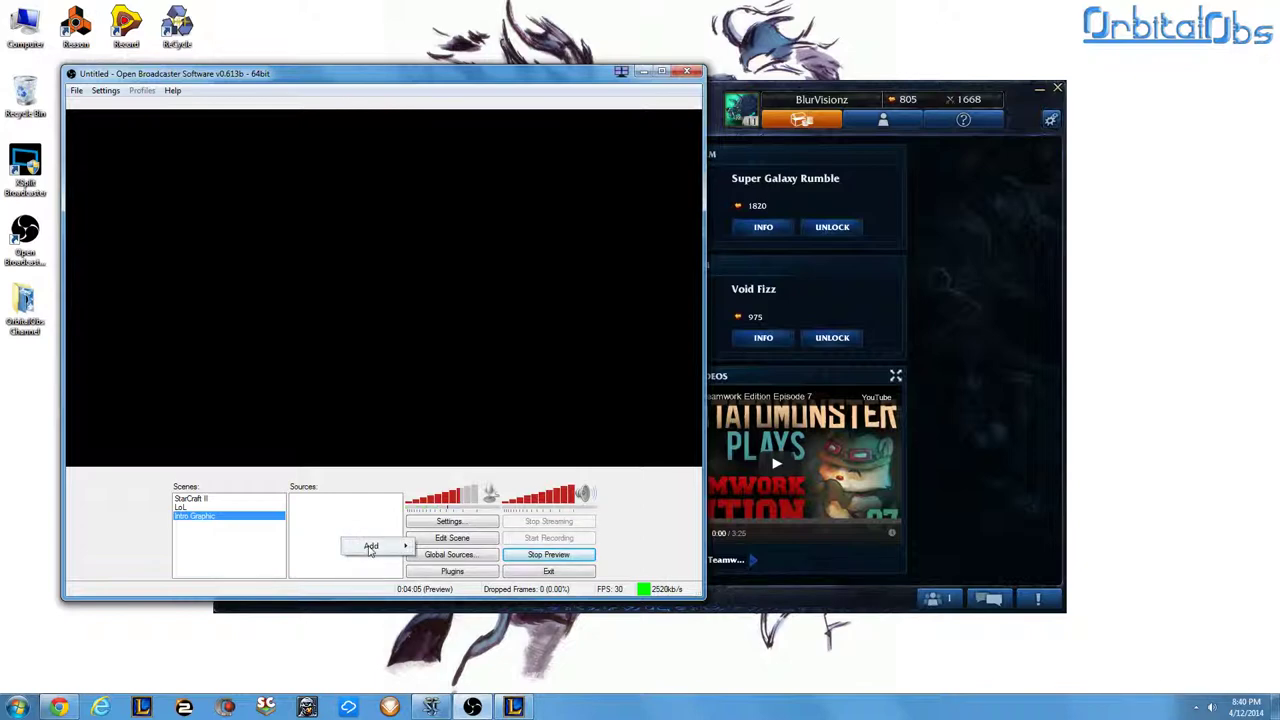
pyautogui.moveTo(371, 546)
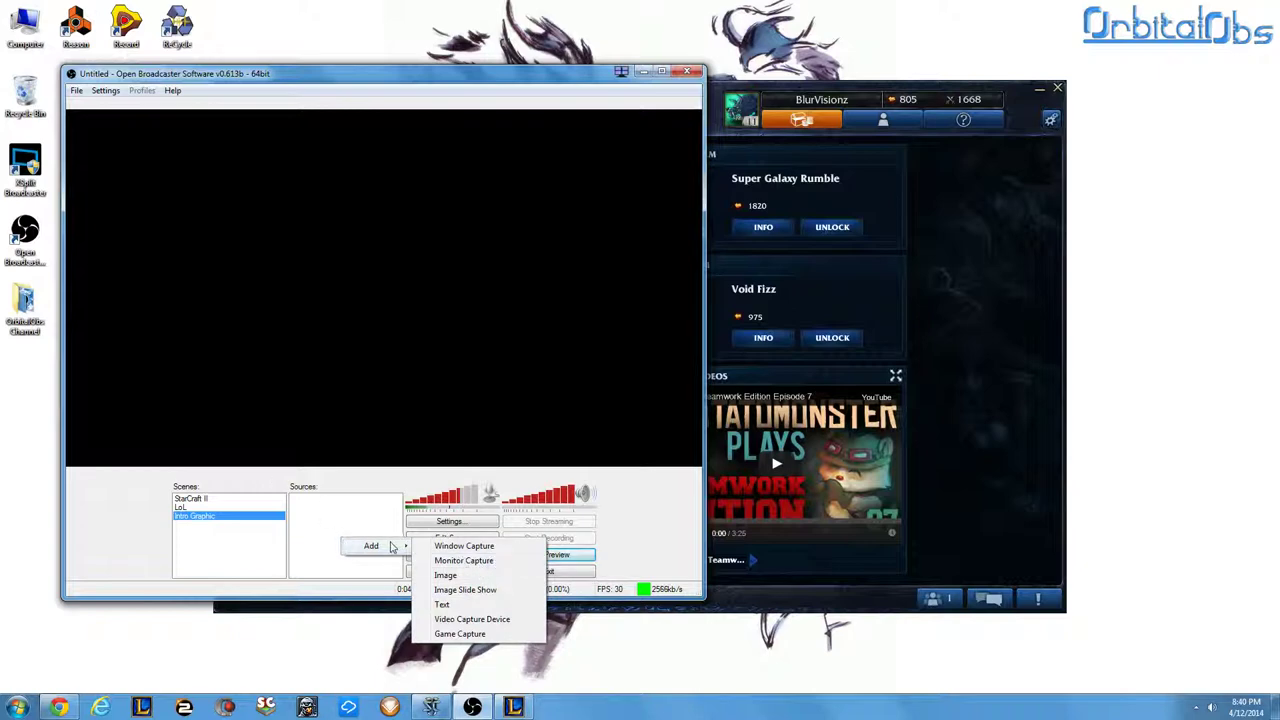
pyautogui.click(500, 577)
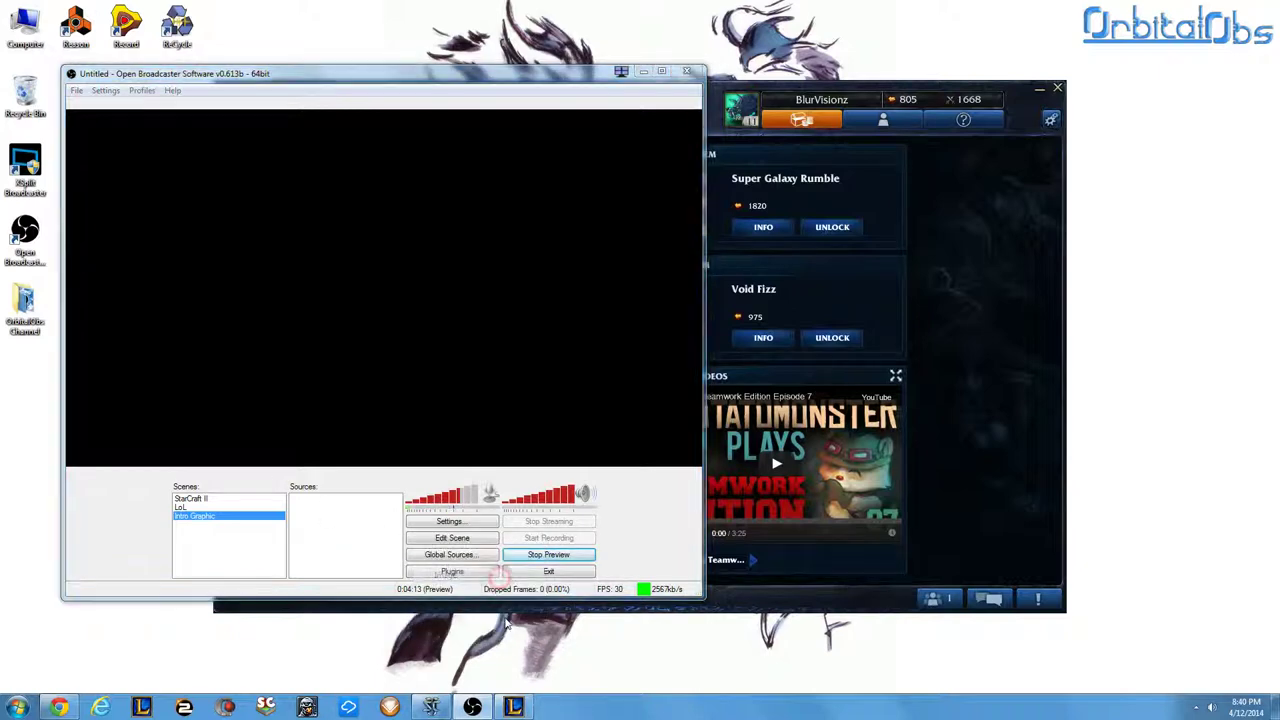
pyautogui.write('G')
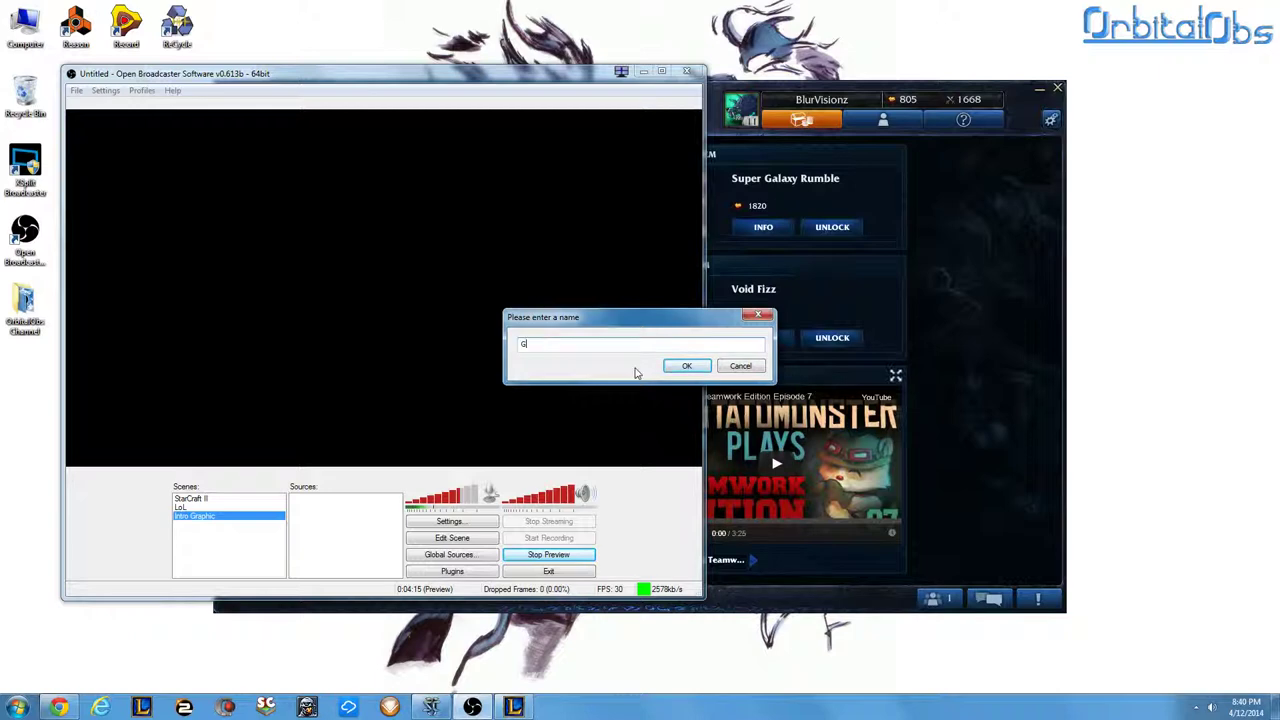
pyautogui.write('rap')
pyautogui.write('o')
pyautogui.press('Return')
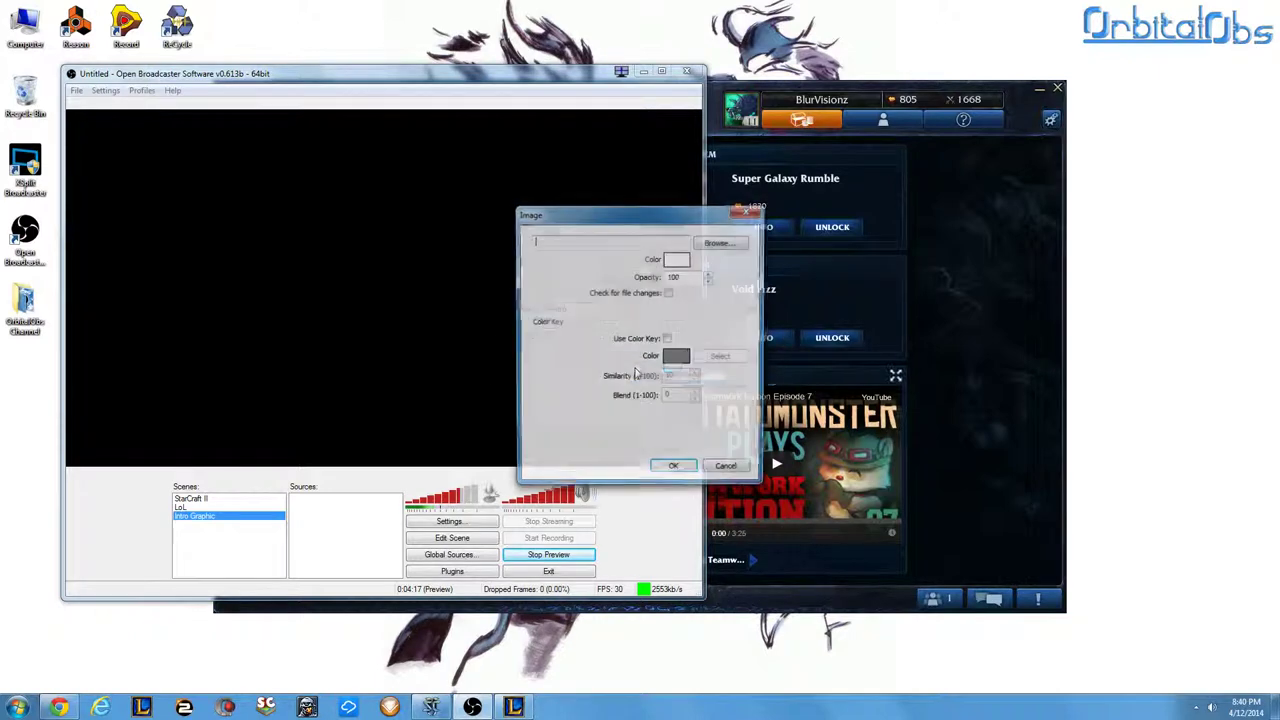
pyautogui.click(720, 242)
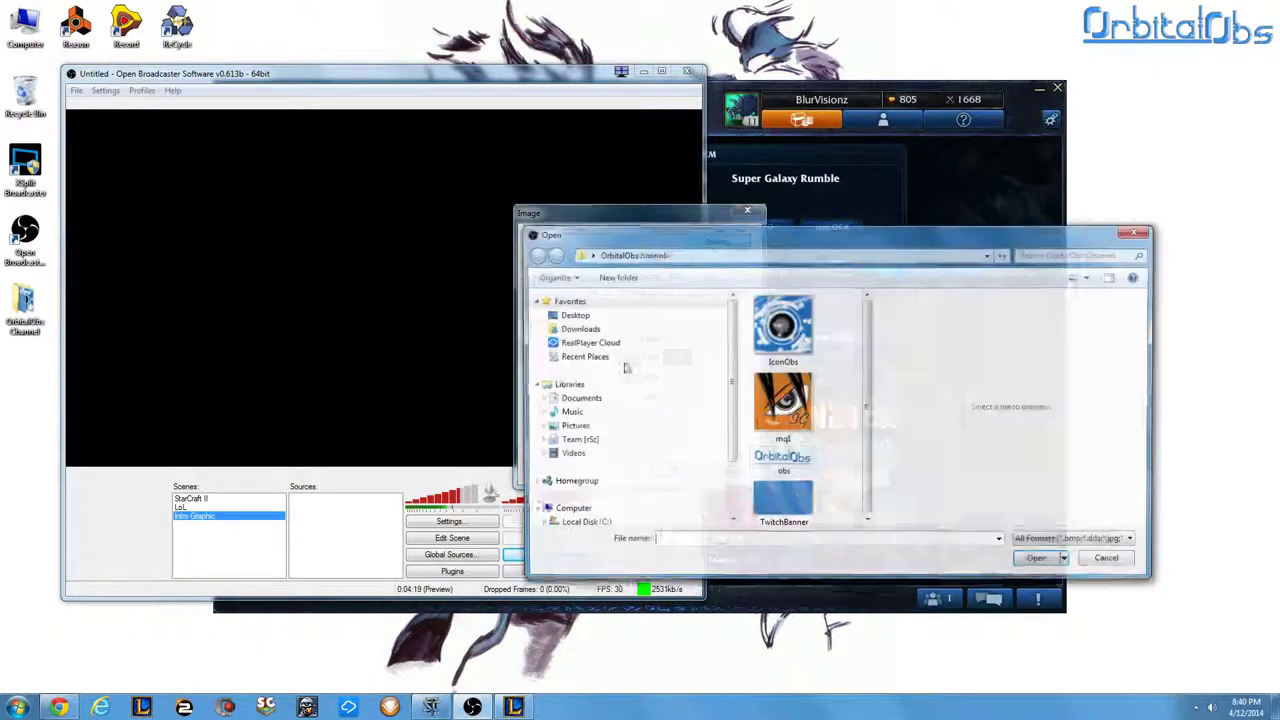
pyautogui.scroll(-2, 785, 450)
pyautogui.click(790, 505)
pyautogui.doubleClick(790, 505)
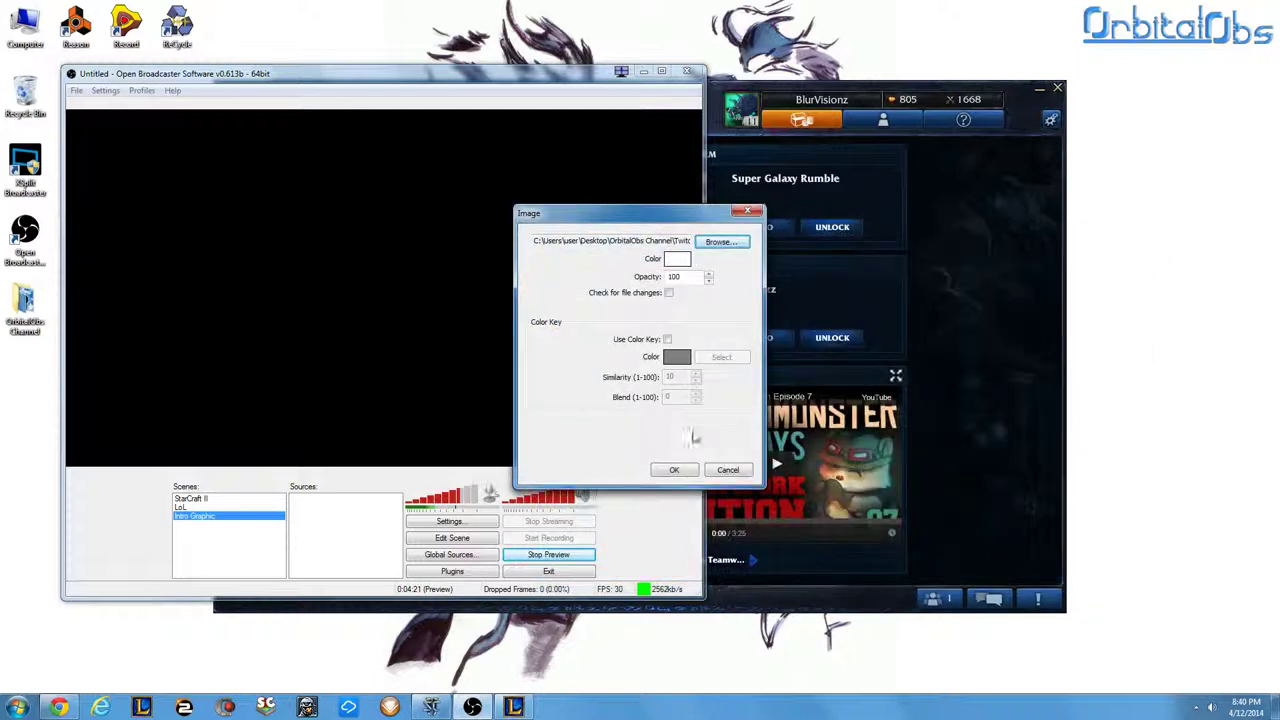
pyautogui.click(676, 468)
# Apply Position/Size > Fit to screen to the banner and maximize the OBS window
pyautogui.rightClick(324, 347)
pyautogui.moveTo(373, 441)
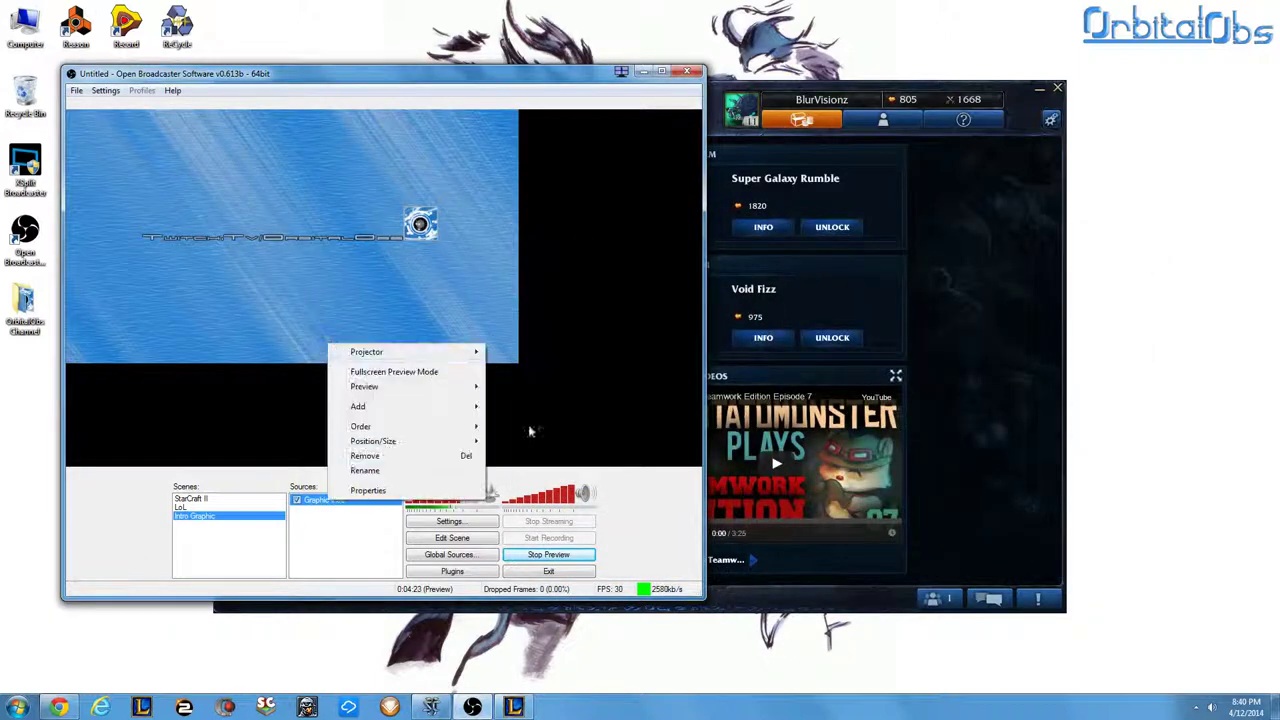
pyautogui.click(298, 203)
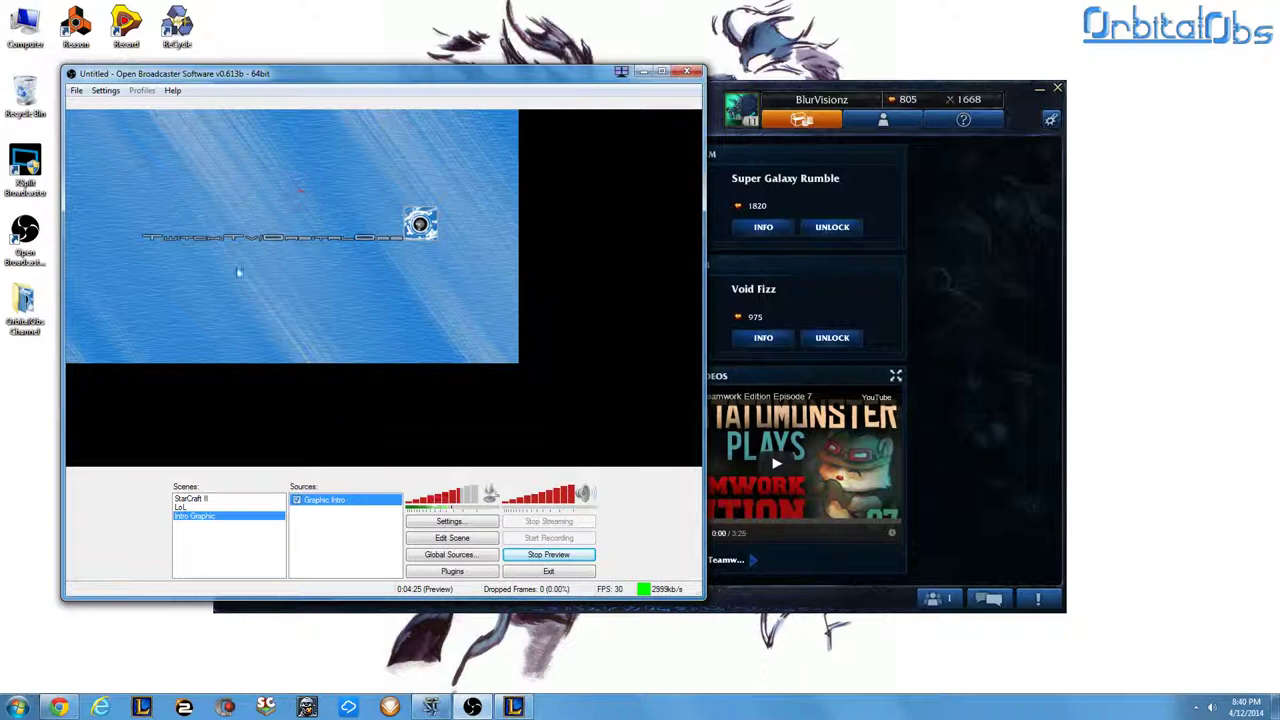
pyautogui.rightClick(343, 263)
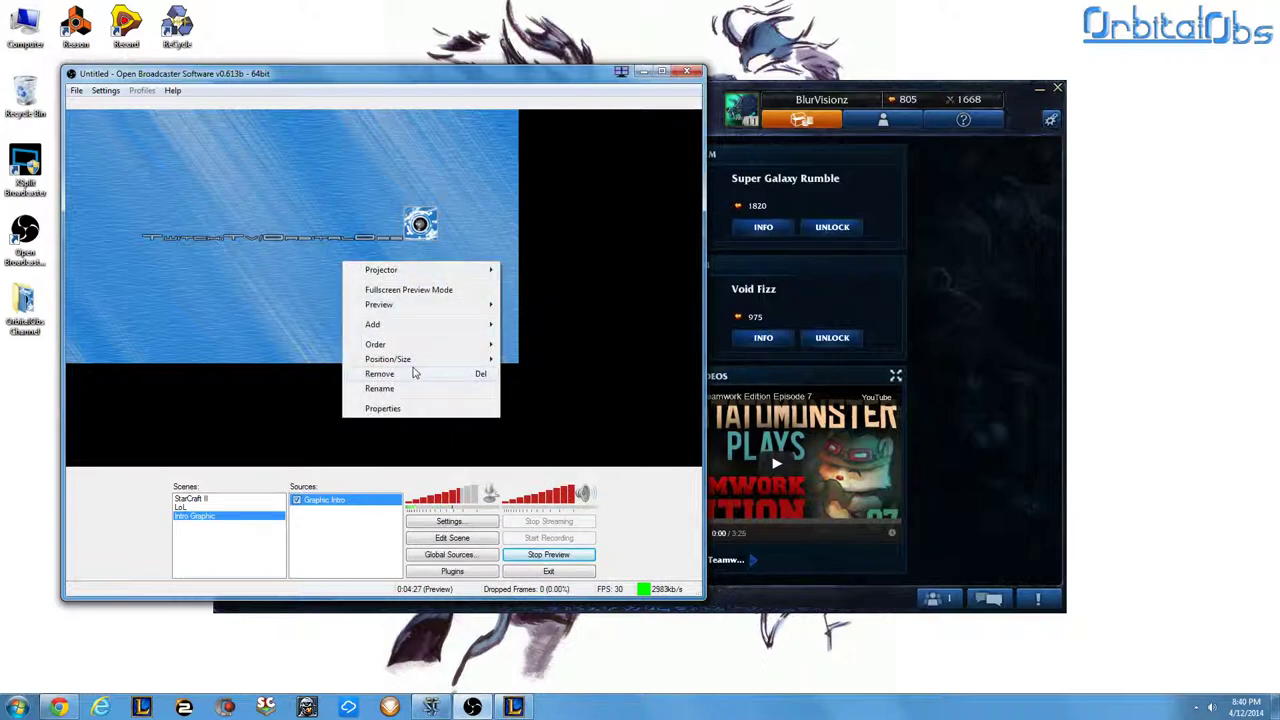
pyautogui.moveTo(388, 359)
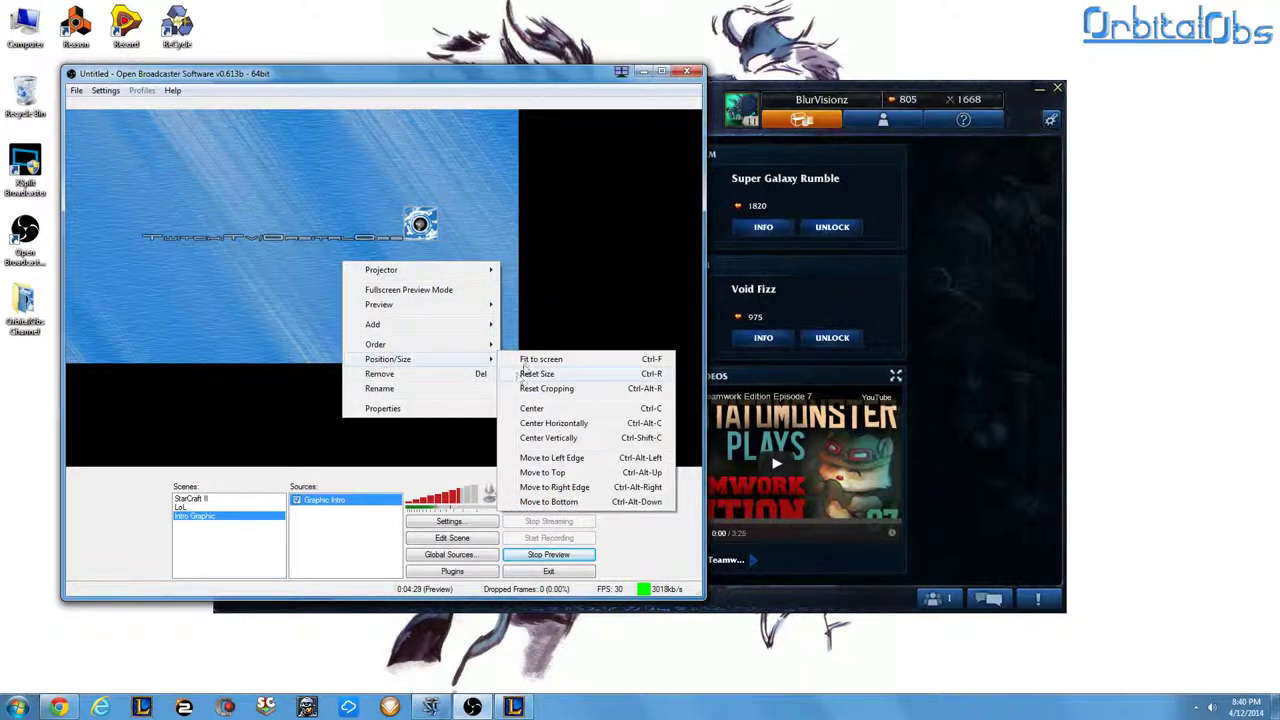
pyautogui.click(530, 359)
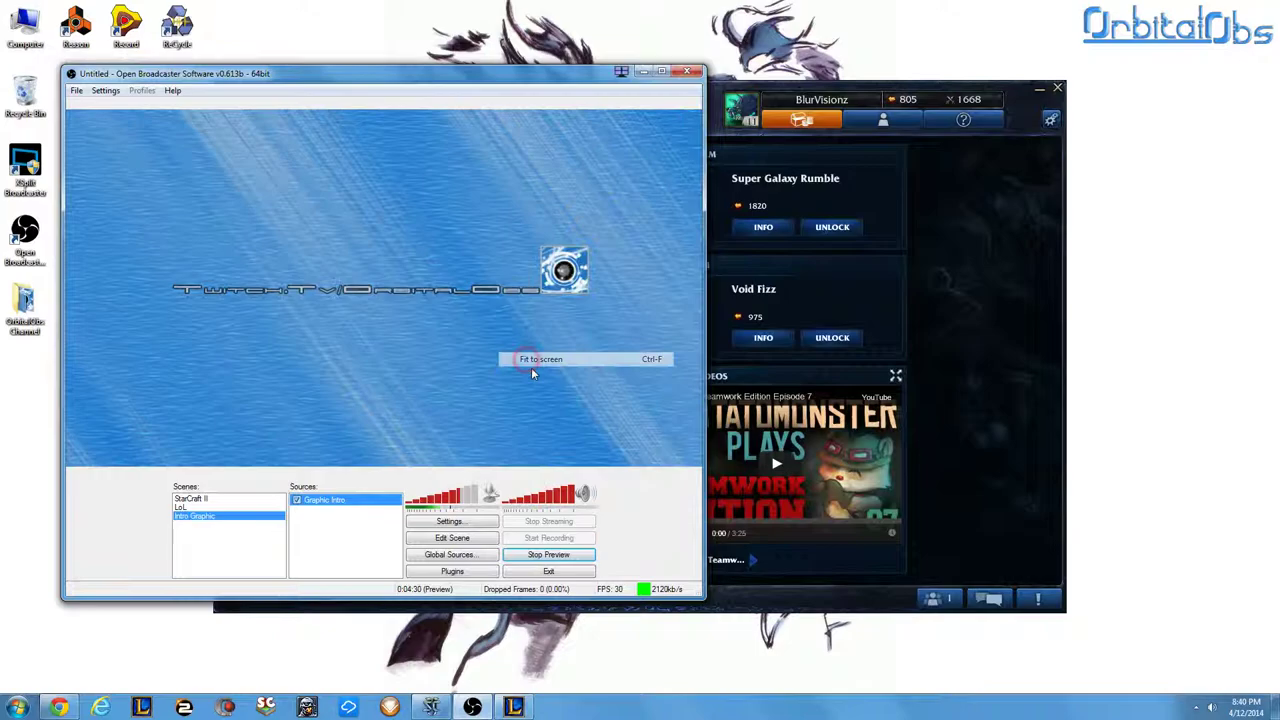
pyautogui.doubleClick(440, 76)
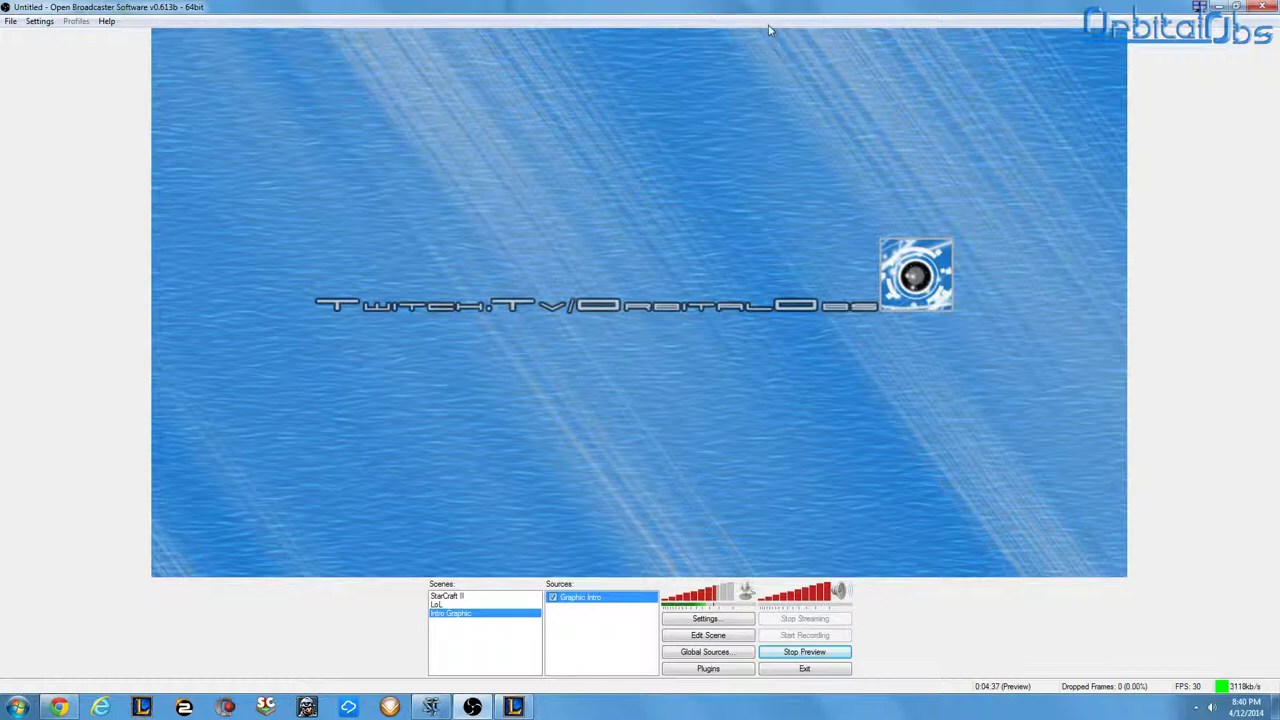
# Switch from StarCraft II to the LoL scene, check the LoL client, and restore OBS
pyautogui.click(450, 597)
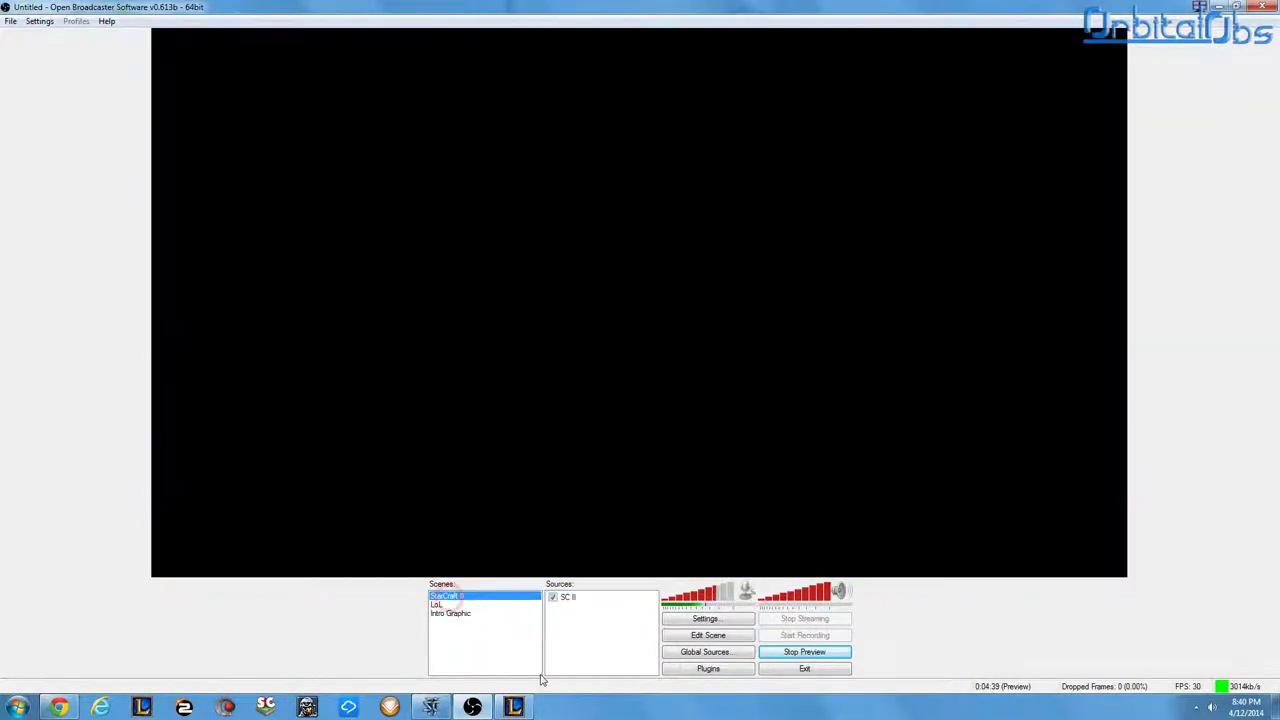
pyautogui.click(458, 604)
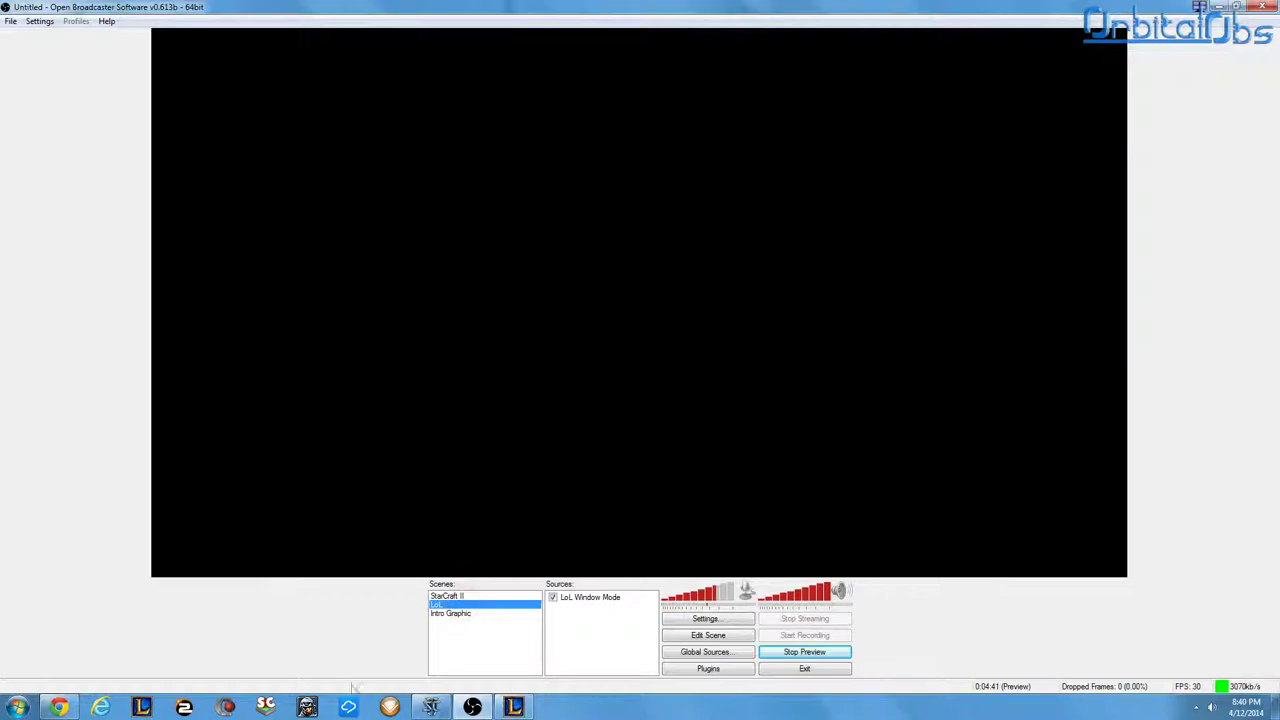
pyautogui.click(512, 707)
pyautogui.click(110, 345)
pyautogui.doubleClick(773, 6)
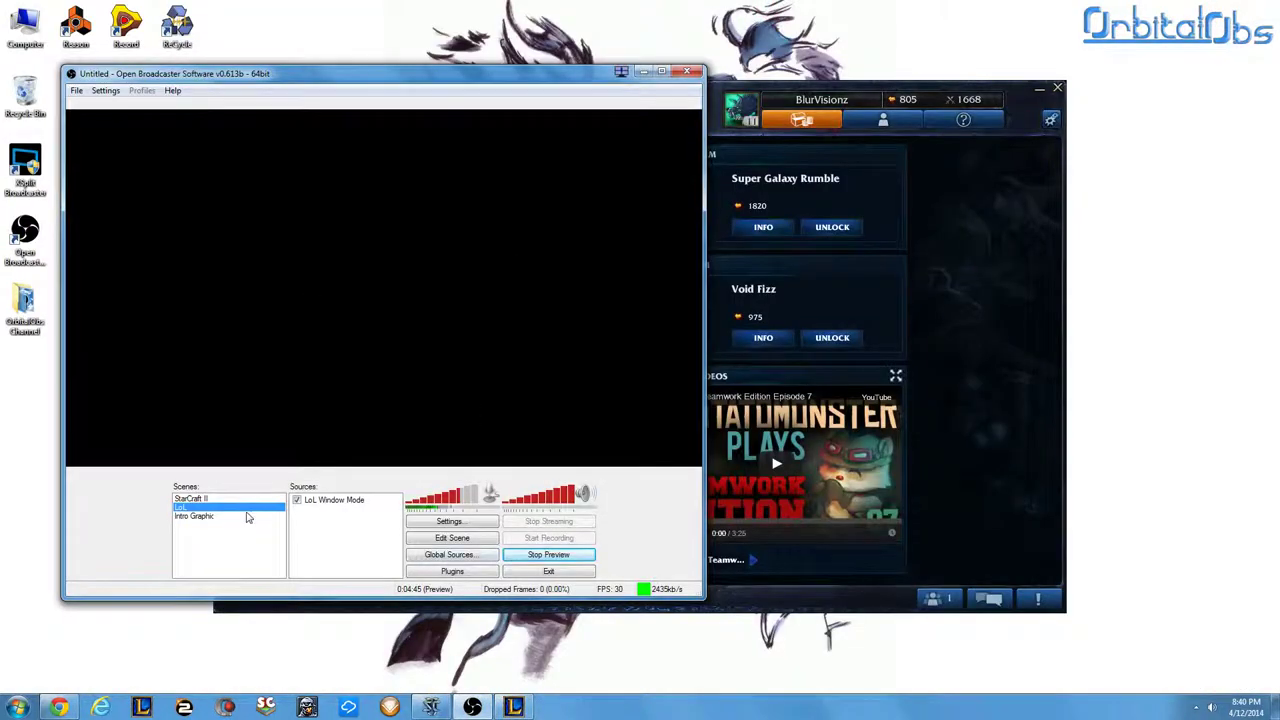
# Select the LoL Window Mode source and reselect the LoL scene to refresh its capture
pyautogui.click(340, 502)
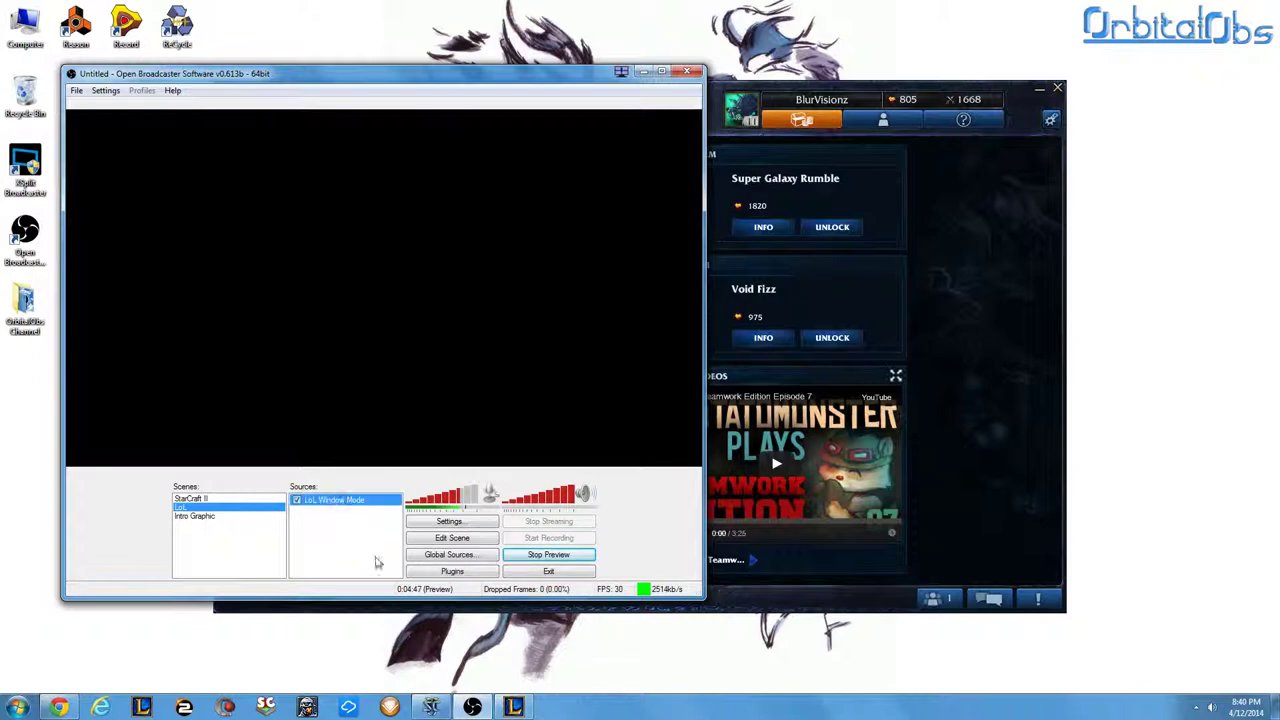
pyautogui.click(512, 707)
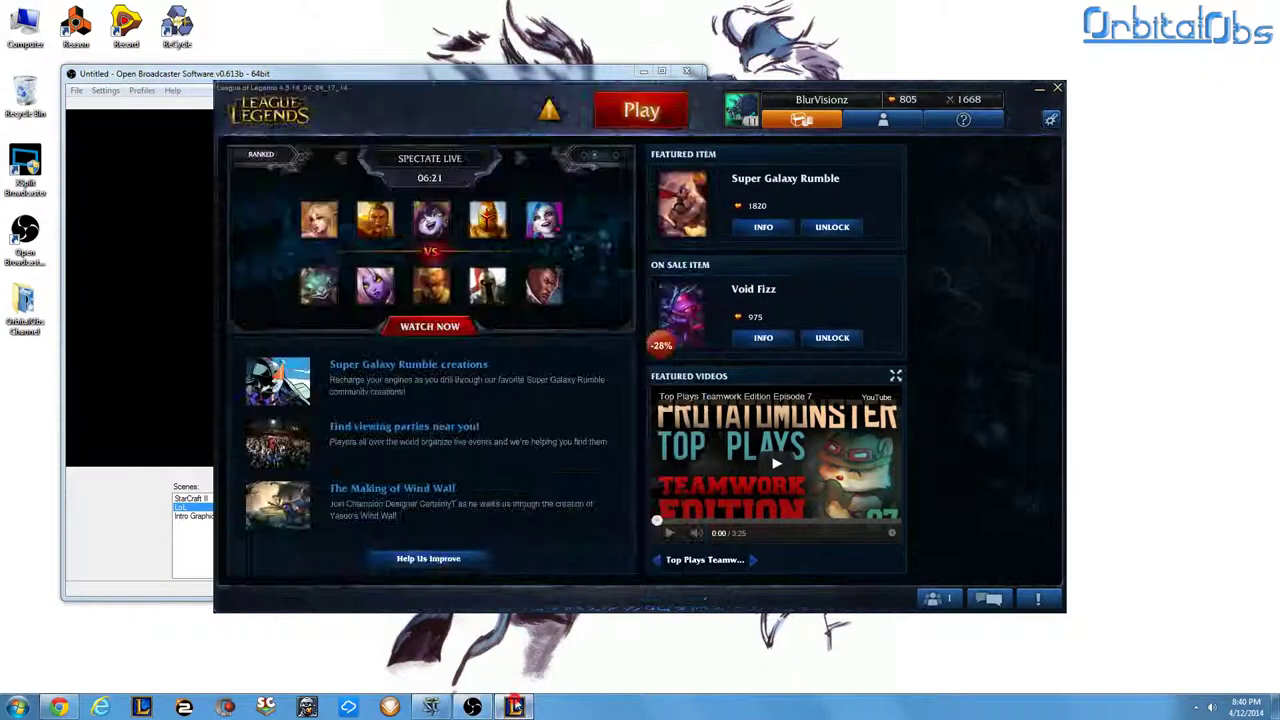
pyautogui.click(168, 382)
pyautogui.click(225, 498)
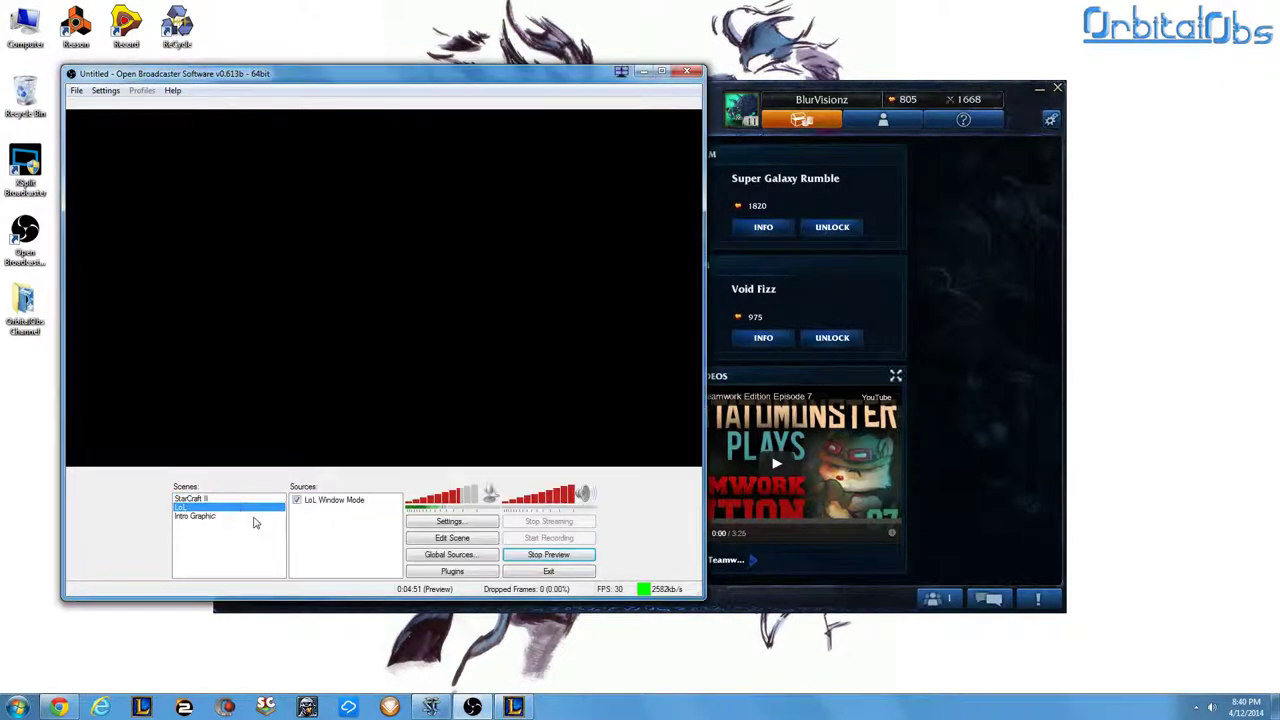